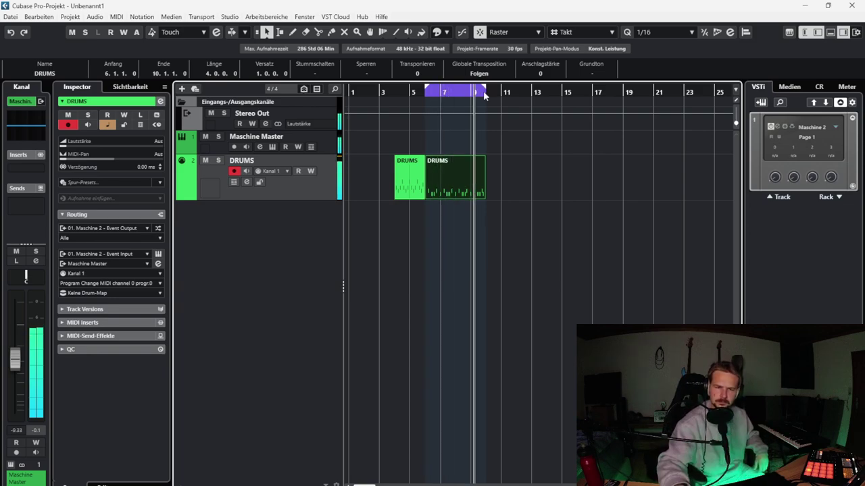
- Record a new take on the DRUMS track from bar 6 and quantize all its notes to 1/32
{"action": "key", "text": "KP_Multiply"}
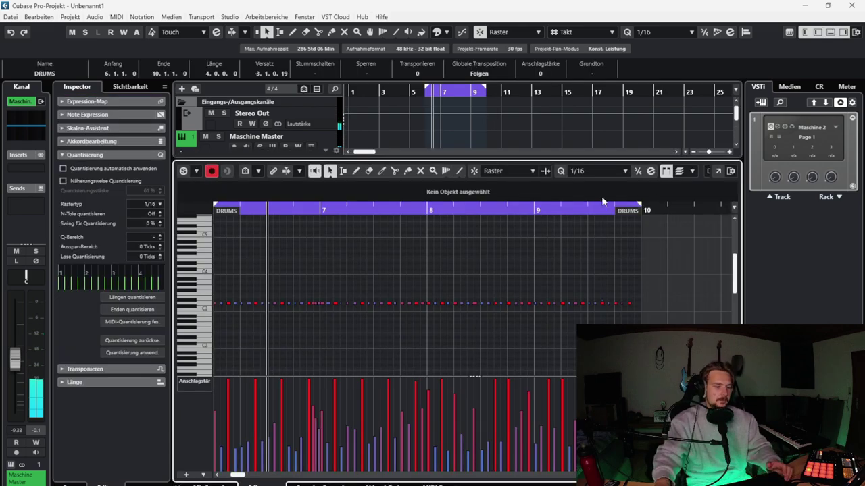
{"action": "key", "text": "ctrl+a"}
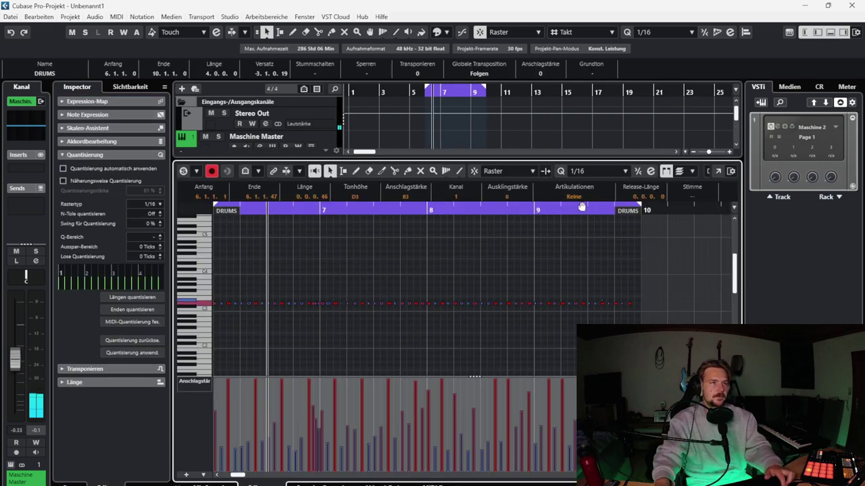
{"action": "left_click", "coordinate": [594, 171]}
{"action": "left_click", "coordinate": [595, 253]}
{"action": "left_click_drag", "start_coordinate": [240, 476], "coordinate": [238, 477]}
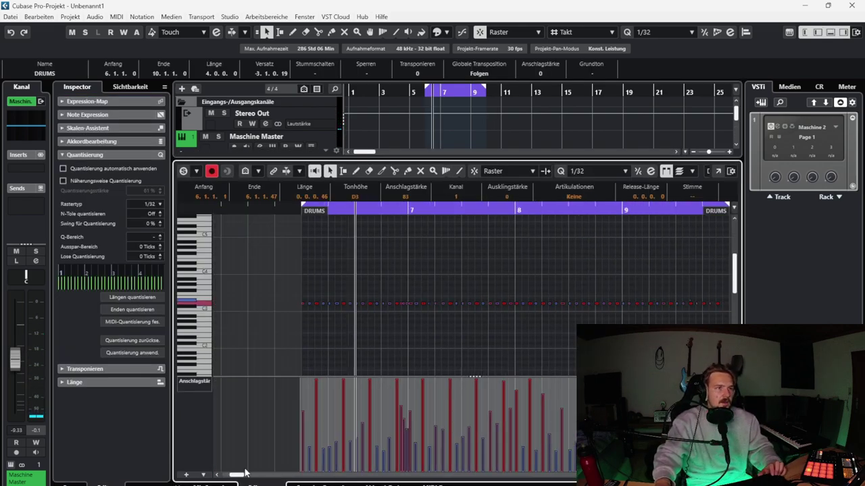
{"action": "left_click", "coordinate": [561, 172]}
{"action": "left_click", "coordinate": [295, 209]}
{"action": "key", "text": "space"}
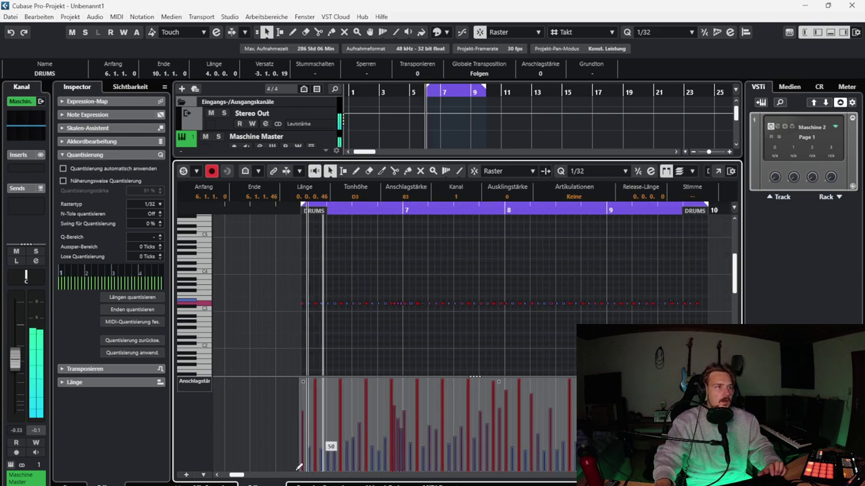
{"action": "key", "text": "Return"}
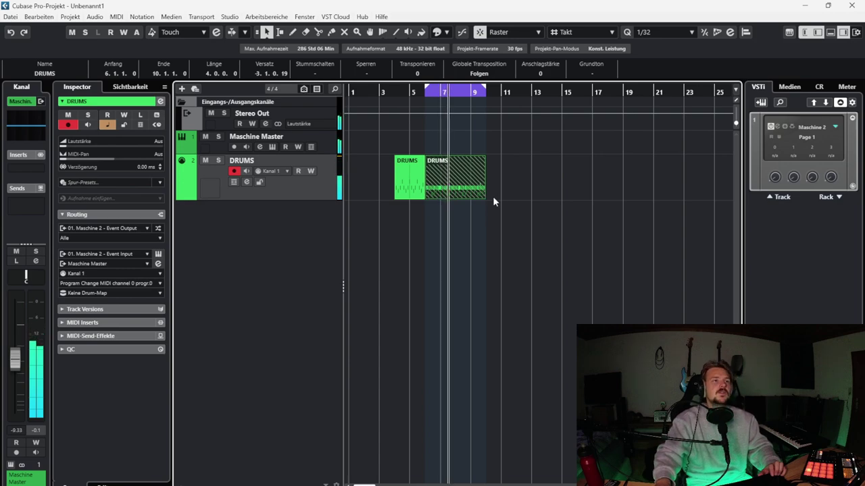
- Glue the overlapping DRUMS parts between bars 6 and 10 together
{"action": "right_click", "coordinate": [518, 194]}
{"action": "left_click", "coordinate": [582, 197]}
{"action": "left_click", "coordinate": [447, 177]}
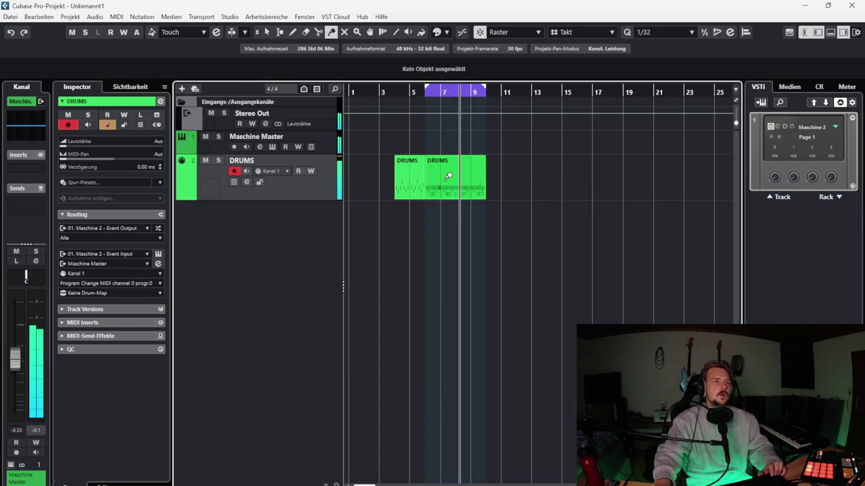
{"action": "right_click", "coordinate": [514, 186]}
{"action": "left_click", "coordinate": [514, 187]}
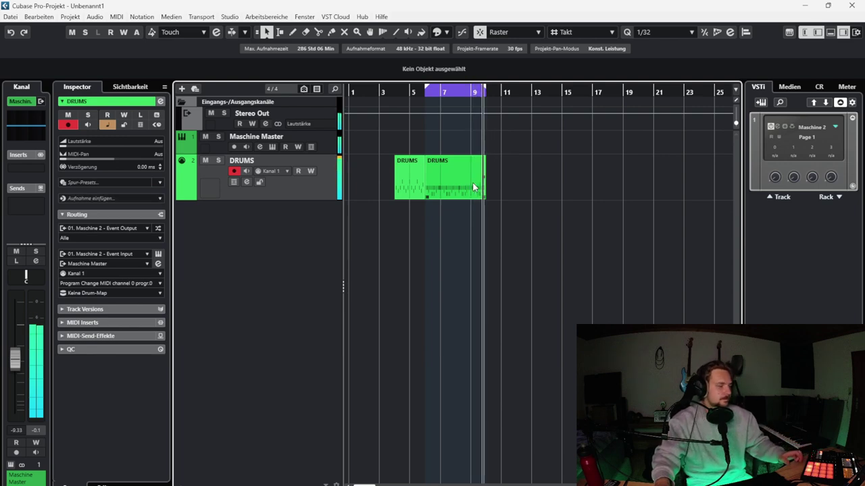
- Record another layer on the DRUMS track and split the merged drum part at bar 6
{"action": "key", "text": "KP_Multiply"}
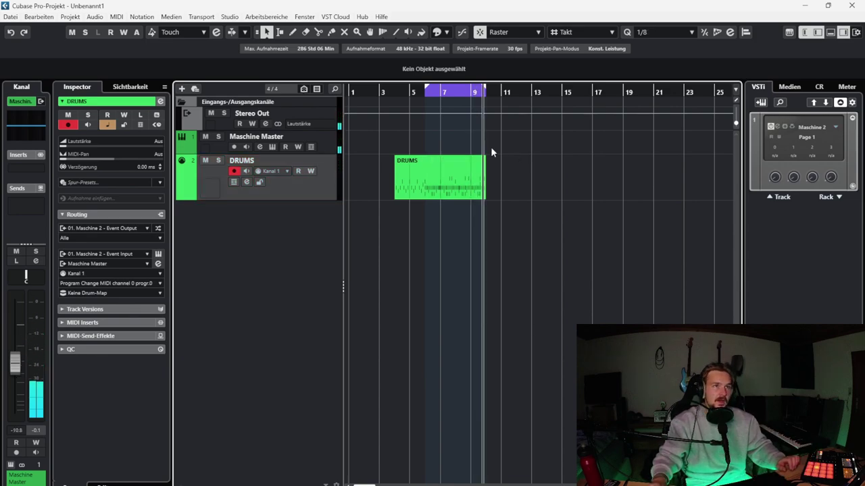
{"action": "right_click", "coordinate": [531, 228]}
{"action": "left_click", "coordinate": [585, 226]}
{"action": "left_click", "coordinate": [425, 173]}
{"action": "key", "text": "1"}
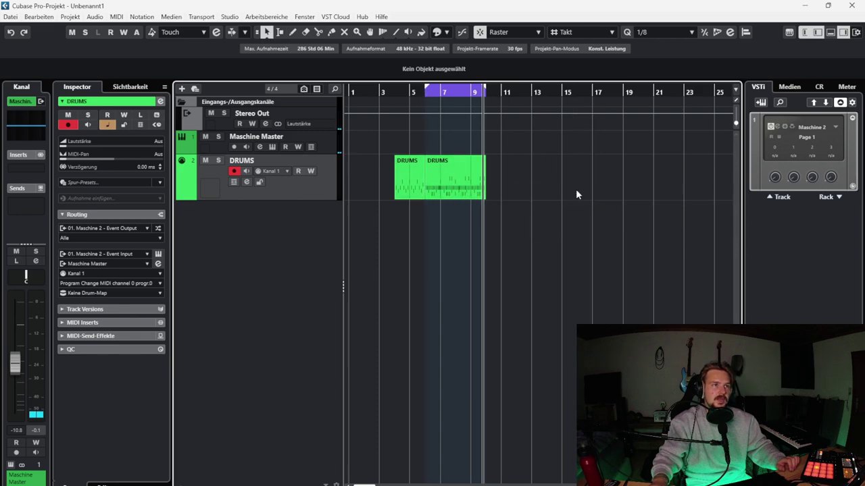
- Duplicate the DRUMS part at bar 6 to bars 10–14 and set the cycle range to bars 6–14
{"action": "left_click_drag", "start_coordinate": [485, 182], "coordinate": [545, 184]}
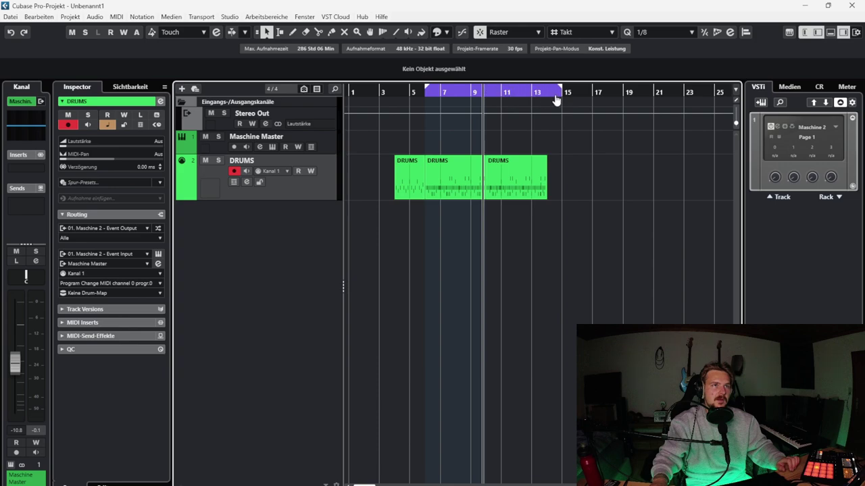
{"action": "left_click", "coordinate": [428, 94]}
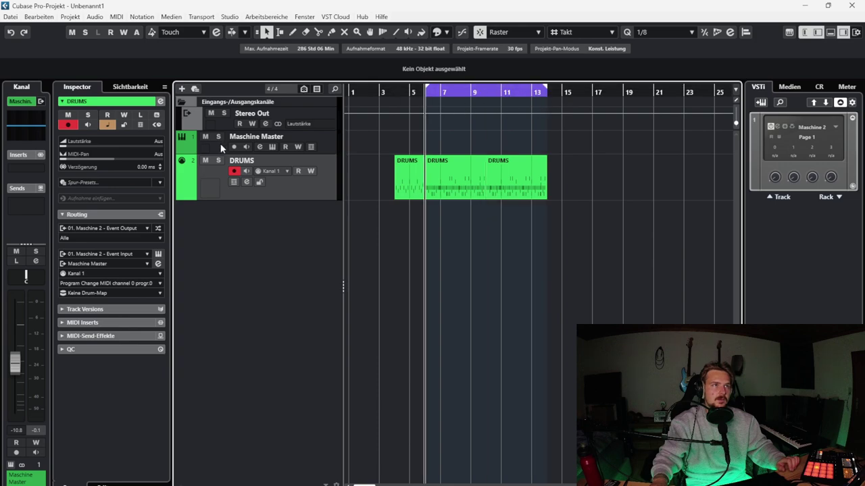
- Open the Maschine 2 instrument from the Maschine Master track and add a new group beside Group A1
{"action": "left_click", "coordinate": [272, 147]}
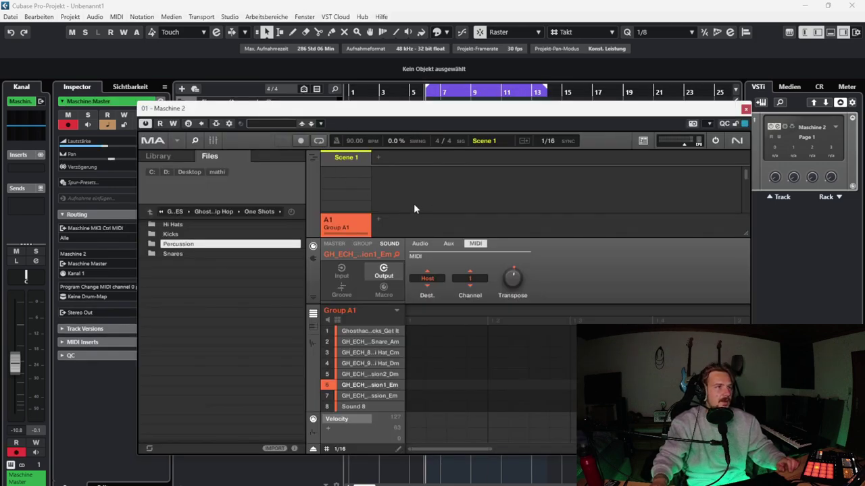
{"action": "left_click_drag", "start_coordinate": [356, 106], "coordinate": [330, 95]}
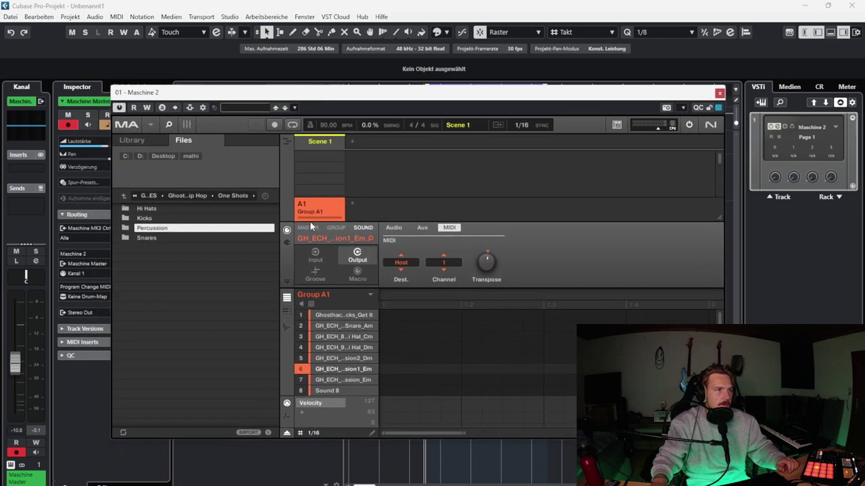
{"action": "left_click", "coordinate": [351, 206]}
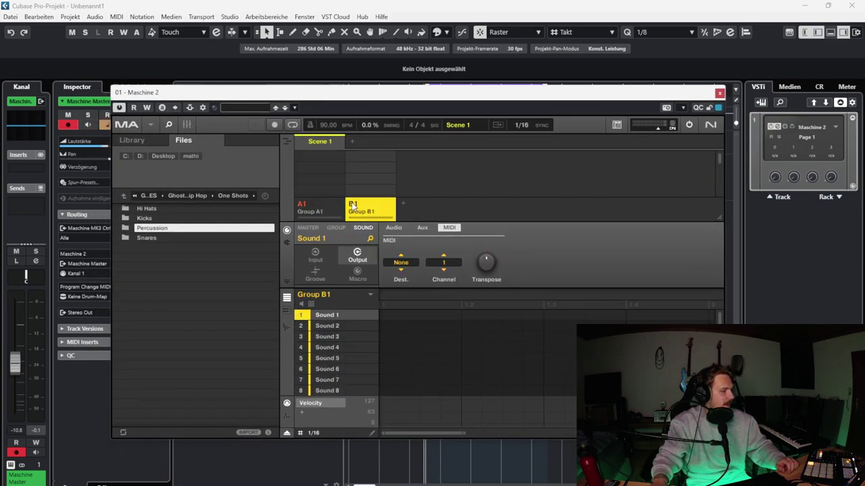
- Filter the Maschine library's instruments by type Piano / Keys and subtype Electric Piano
{"action": "left_click", "coordinate": [132, 139]}
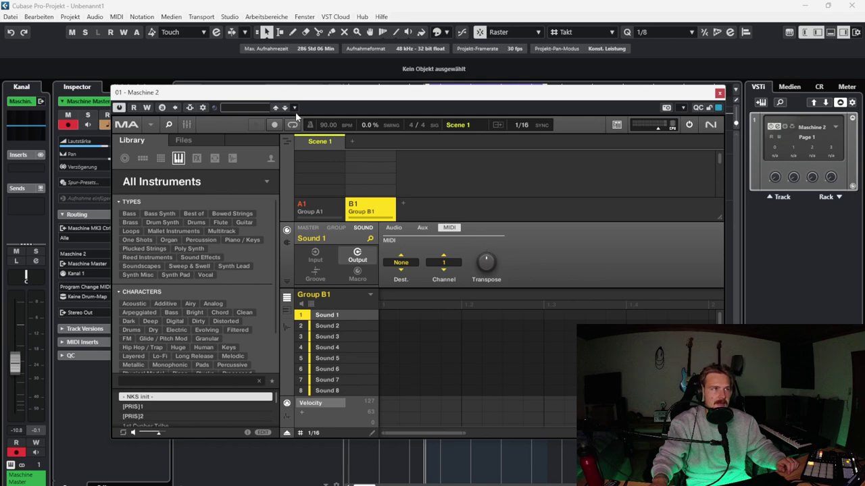
{"action": "left_click", "coordinate": [242, 240]}
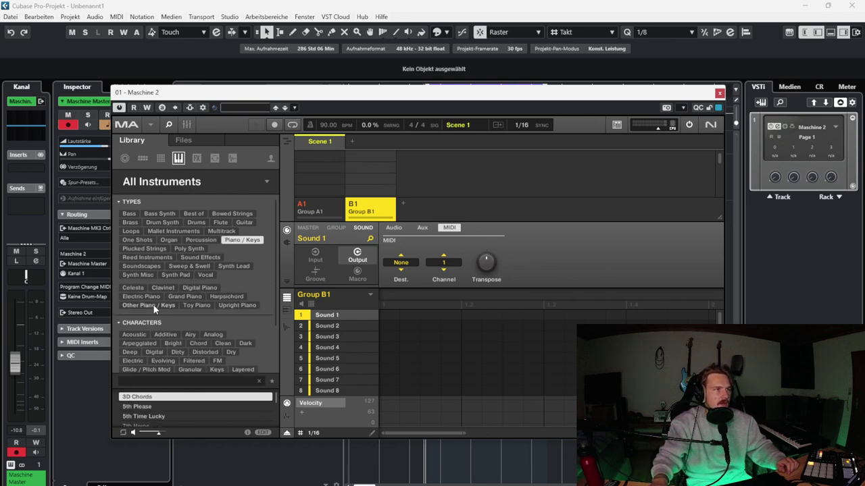
{"action": "left_click", "coordinate": [149, 296]}
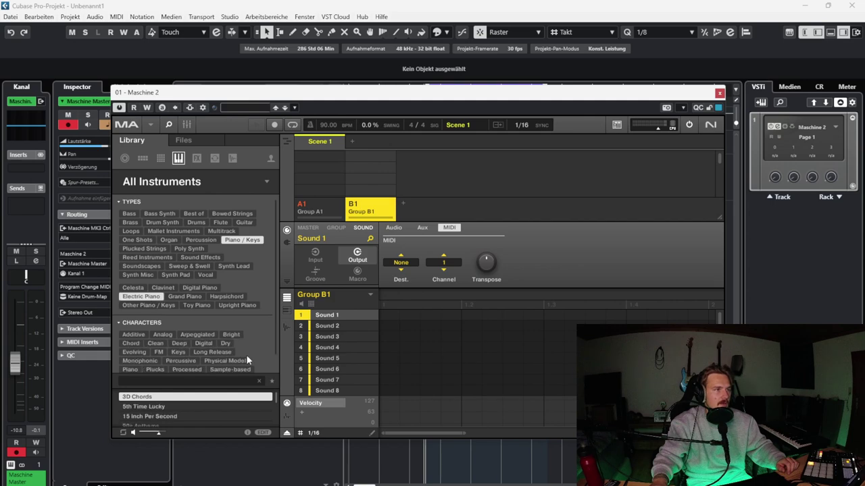
- Audition the electric piano presets in the library from Cantina Bass down past Dirt Key
{"action": "left_click", "coordinate": [150, 366]}
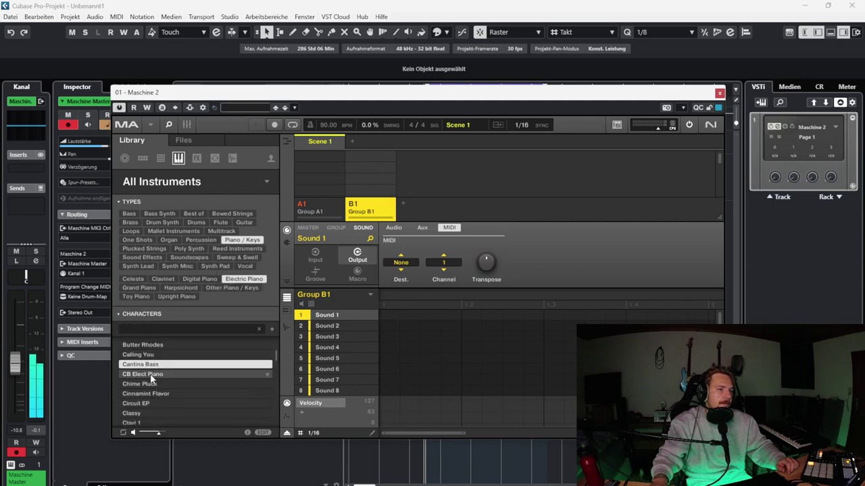
{"action": "left_click", "coordinate": [150, 375]}
{"action": "left_click", "coordinate": [150, 384]}
{"action": "left_click", "coordinate": [149, 395]}
{"action": "left_click", "coordinate": [147, 404]}
{"action": "left_click", "coordinate": [146, 413]}
{"action": "left_click", "coordinate": [146, 422]}
{"action": "scroll", "coordinate": [146, 412], "scroll_direction": "down", "scroll_amount": 1}
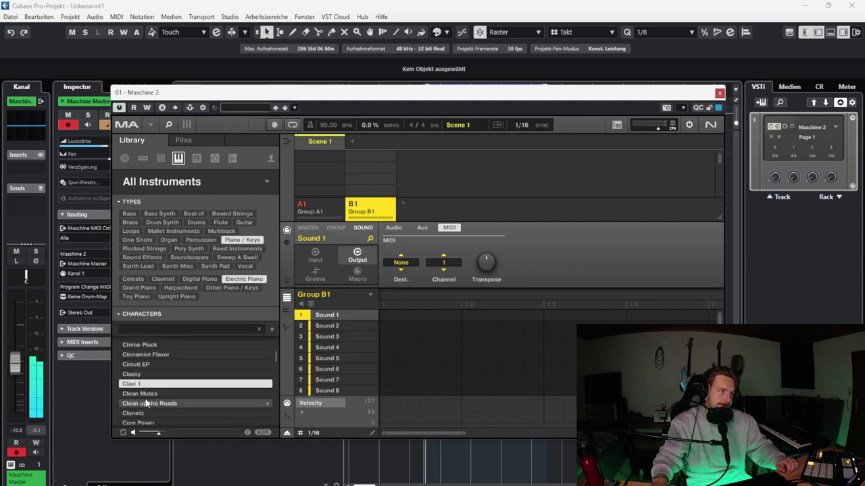
{"action": "left_click", "coordinate": [146, 394]}
{"action": "left_click", "coordinate": [148, 387]}
{"action": "left_click", "coordinate": [145, 412]}
{"action": "left_click", "coordinate": [145, 395]}
{"action": "left_click", "coordinate": [145, 404]}
{"action": "left_click", "coordinate": [143, 413]}
{"action": "left_click", "coordinate": [144, 395]}
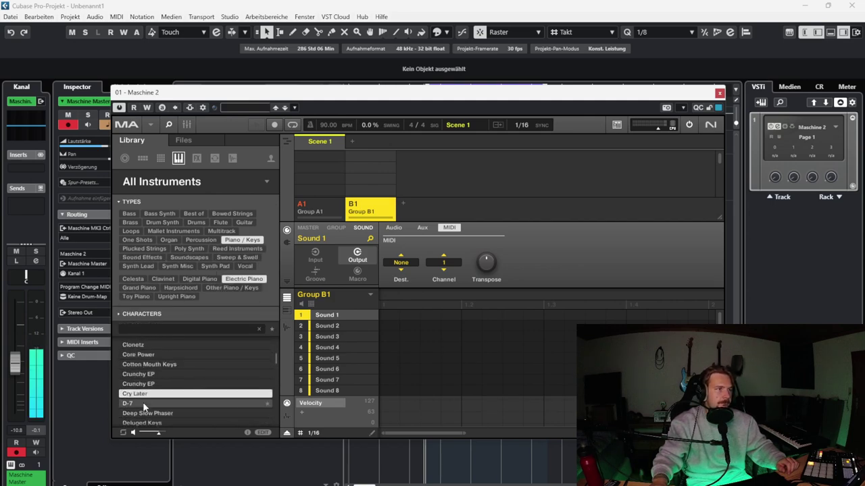
{"action": "left_click", "coordinate": [143, 404]}
{"action": "left_click", "coordinate": [146, 412]}
{"action": "left_click", "coordinate": [146, 413]}
{"action": "left_click", "coordinate": [150, 412]}
{"action": "left_click", "coordinate": [147, 405]}
{"action": "left_click", "coordinate": [145, 414]}
{"action": "left_click", "coordinate": [146, 405]}
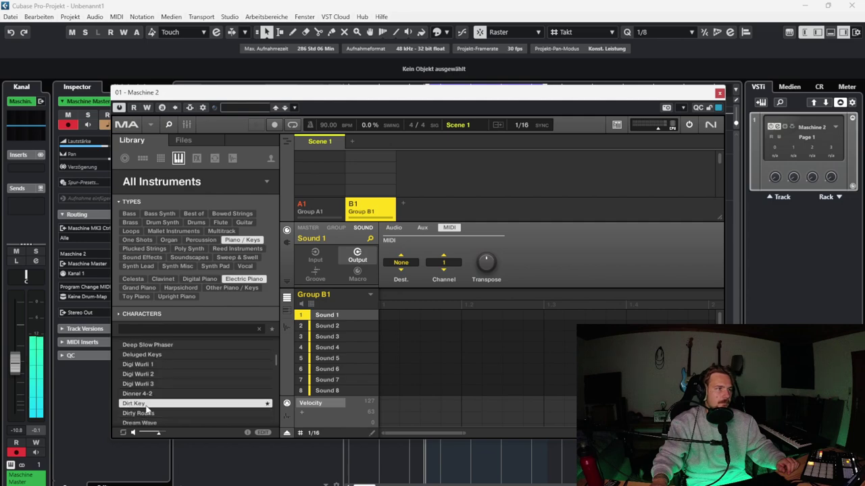
{"action": "left_click", "coordinate": [146, 413]}
{"action": "scroll", "coordinate": [146, 406], "scroll_direction": "down", "scroll_amount": 1}
{"action": "left_click", "coordinate": [147, 395]}
{"action": "left_click", "coordinate": [148, 404]}
{"action": "left_click", "coordinate": [148, 397]}
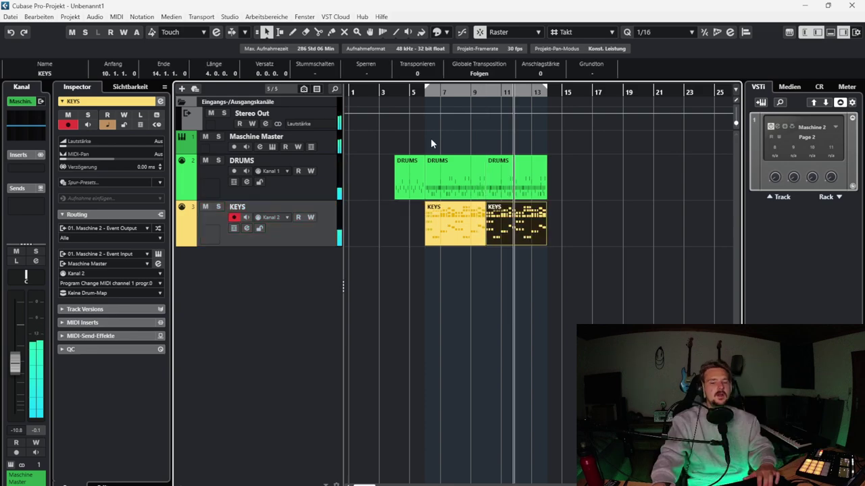
- Turn on cycle playback and reopen the Maschine 2 instrument from the Maschine Master track
{"action": "key", "text": "KP_Divide"}
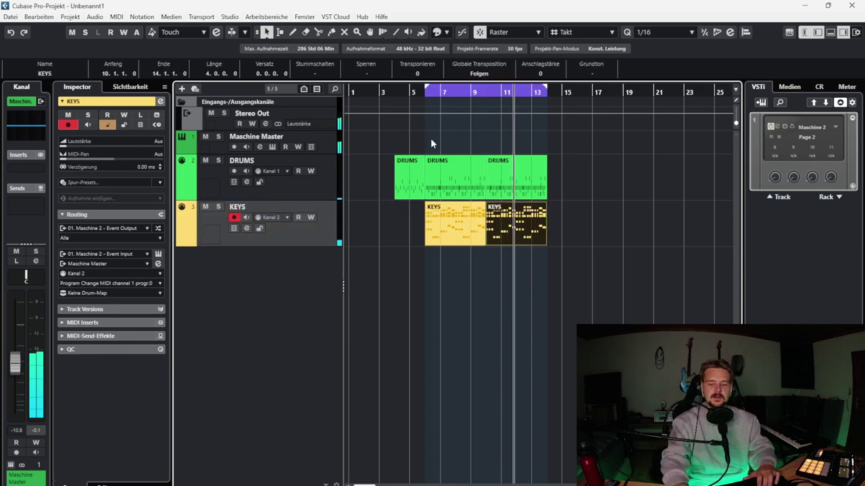
{"action": "left_click", "coordinate": [331, 148]}
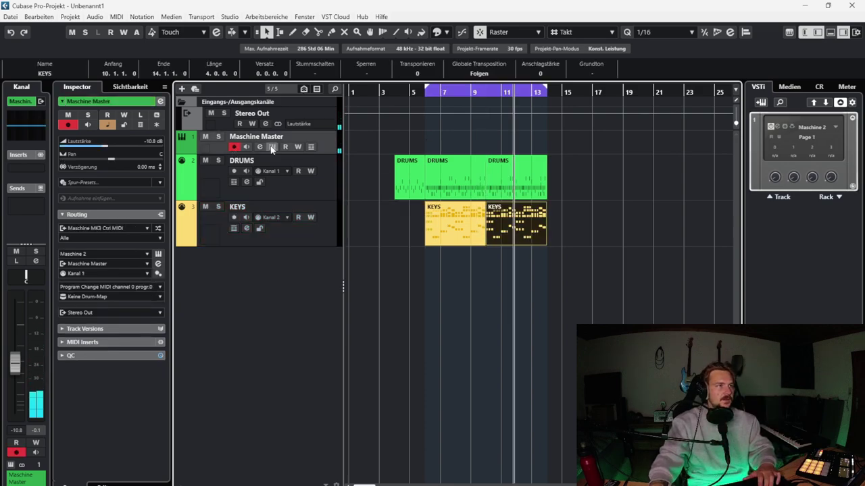
{"action": "left_click", "coordinate": [271, 147]}
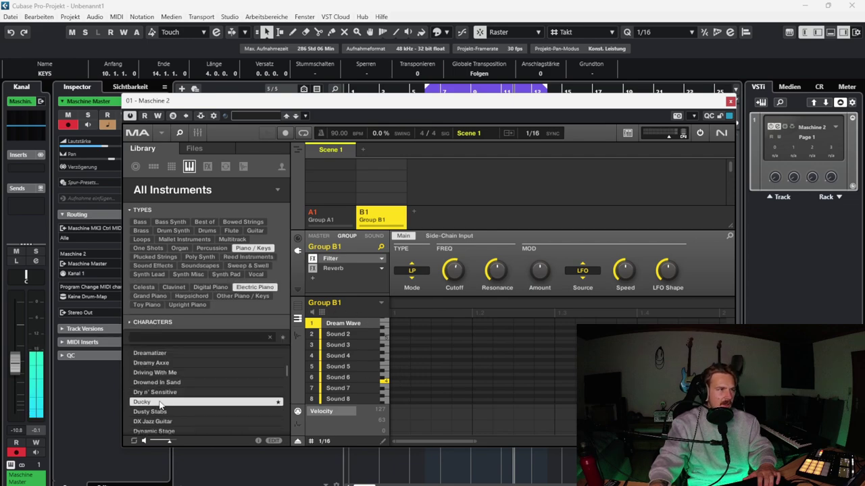
- Audition more electric piano presets from Dusty Stabs down past E Soft
{"action": "left_click", "coordinate": [161, 411]}
{"action": "left_click", "coordinate": [159, 421]}
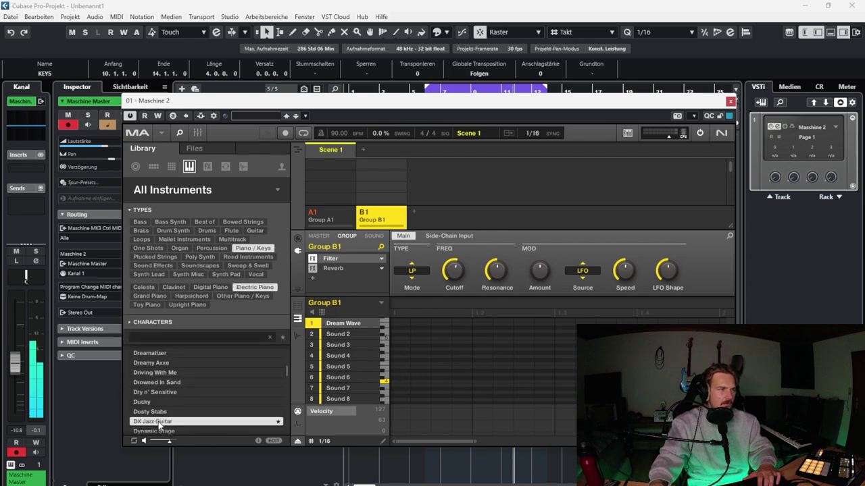
{"action": "scroll", "coordinate": [159, 423], "scroll_direction": "down", "scroll_amount": 1}
{"action": "left_click", "coordinate": [158, 412]}
{"action": "left_click", "coordinate": [157, 422]}
{"action": "scroll", "coordinate": [156, 427], "scroll_direction": "down", "scroll_amount": 1}
{"action": "left_click", "coordinate": [157, 412]}
{"action": "left_click", "coordinate": [157, 420]}
{"action": "scroll", "coordinate": [157, 420], "scroll_direction": "down", "scroll_amount": 1}
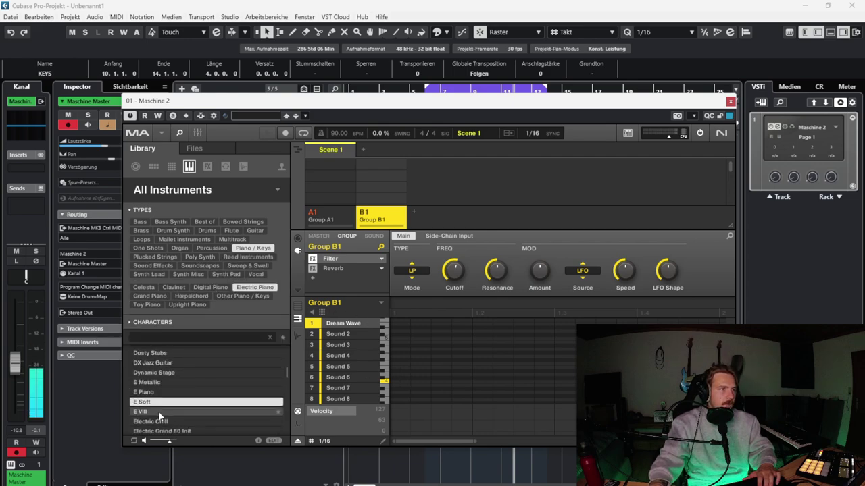
{"action": "left_click", "coordinate": [159, 413]}
{"action": "scroll", "coordinate": [158, 413], "scroll_direction": "down", "scroll_amount": 1}
{"action": "left_click", "coordinate": [161, 404]}
- Switch the library from Electric Piano to basic Synth Pad presets, audition them from Celestial Majesty onward, and close Maschine 2
{"action": "left_click", "coordinate": [252, 287]}
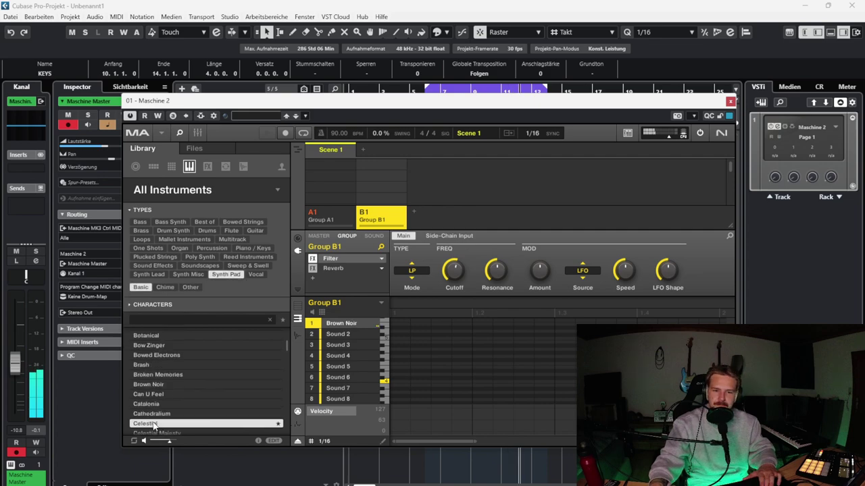
{"action": "scroll", "coordinate": [155, 423], "scroll_direction": "down", "scroll_amount": 1}
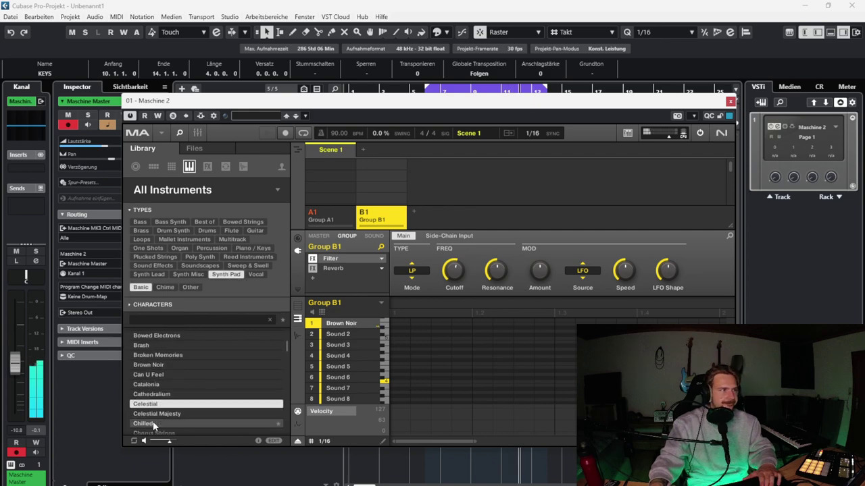
{"action": "left_click", "coordinate": [156, 415]}
{"action": "left_click", "coordinate": [158, 422]}
{"action": "scroll", "coordinate": [160, 412], "scroll_direction": "down", "scroll_amount": 1}
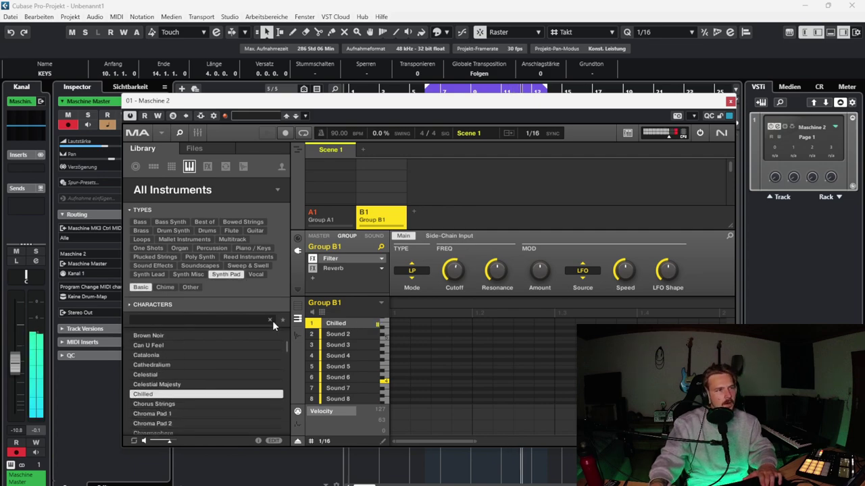
{"action": "left_click", "coordinate": [156, 406]}
{"action": "left_click", "coordinate": [158, 415]}
{"action": "scroll", "coordinate": [159, 412], "scroll_direction": "down", "scroll_amount": 1}
{"action": "left_click", "coordinate": [159, 392]}
{"action": "left_click", "coordinate": [158, 403]}
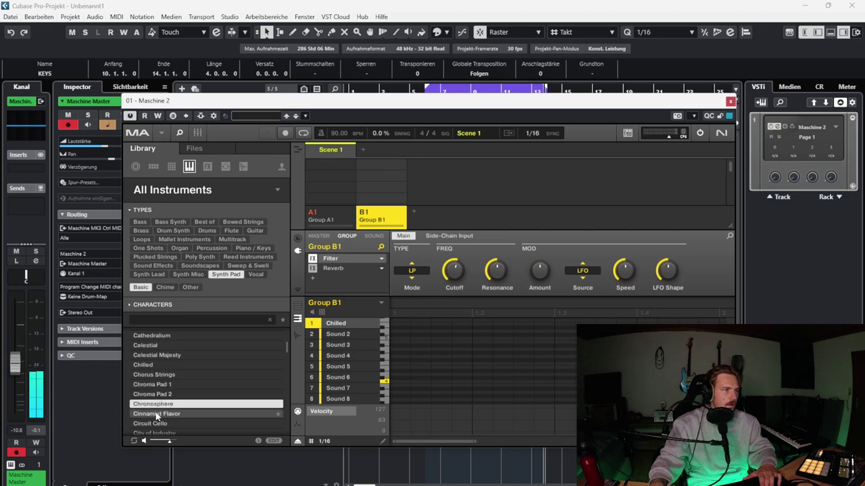
{"action": "left_click", "coordinate": [157, 415]}
{"action": "scroll", "coordinate": [158, 413], "scroll_direction": "down", "scroll_amount": 1}
{"action": "left_click", "coordinate": [158, 395]}
{"action": "left_click", "coordinate": [157, 405]}
{"action": "left_click", "coordinate": [156, 414]}
{"action": "scroll", "coordinate": [154, 417], "scroll_direction": "down", "scroll_amount": 1}
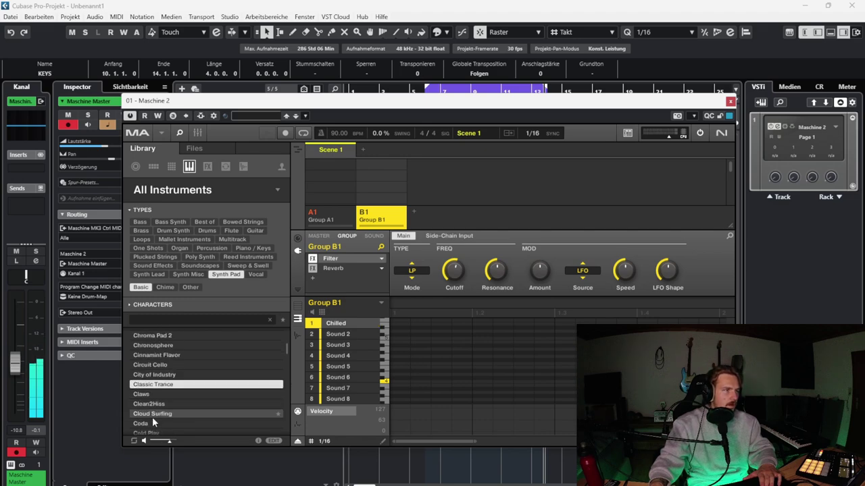
{"action": "left_click", "coordinate": [152, 395]}
{"action": "left_click", "coordinate": [153, 405]}
{"action": "left_click", "coordinate": [153, 413]}
{"action": "scroll", "coordinate": [154, 413], "scroll_direction": "down", "scroll_amount": 1}
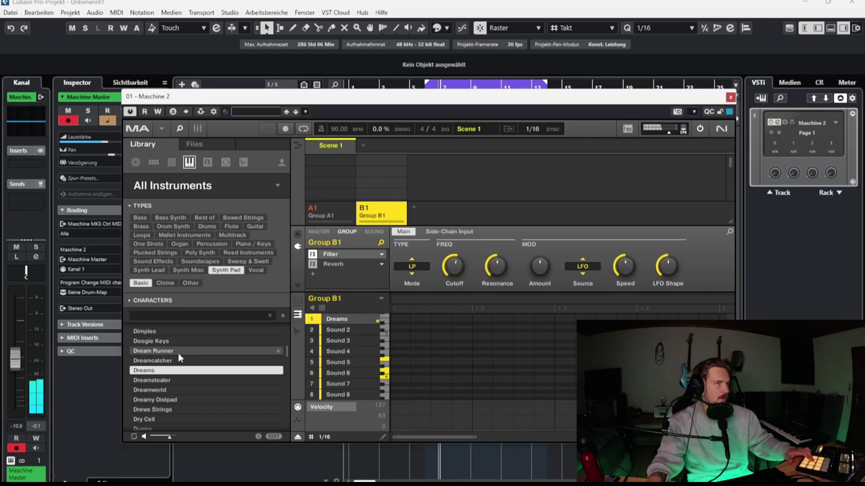
{"action": "left_click", "coordinate": [732, 97]}
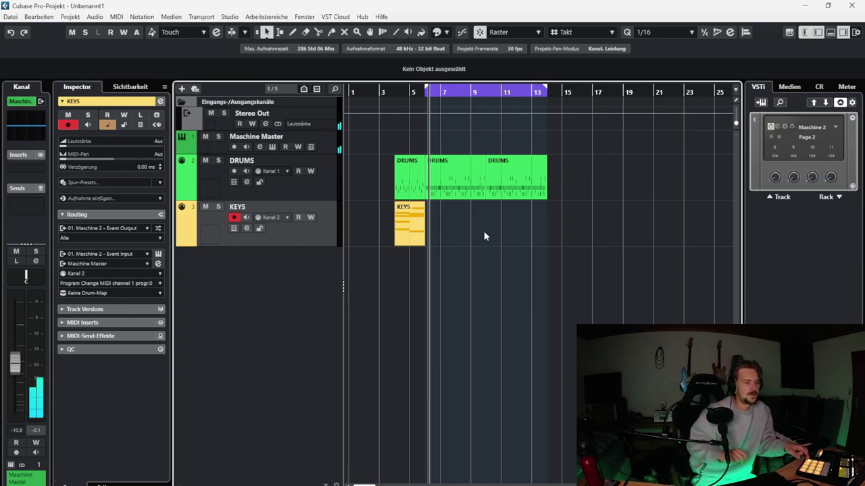
- Move the playback position to bar 5 and turn off cycle playback
{"action": "left_click", "coordinate": [410, 94]}
{"action": "key", "text": "KP_Divide"}
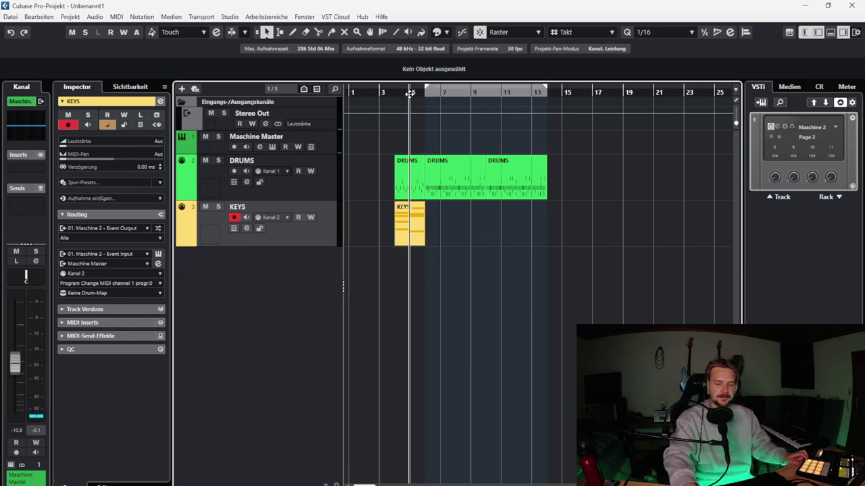
- Record the chord part on the KEYS track from bar 5 through the section ending at bar 14
{"action": "key", "text": "KP_Multiply"}
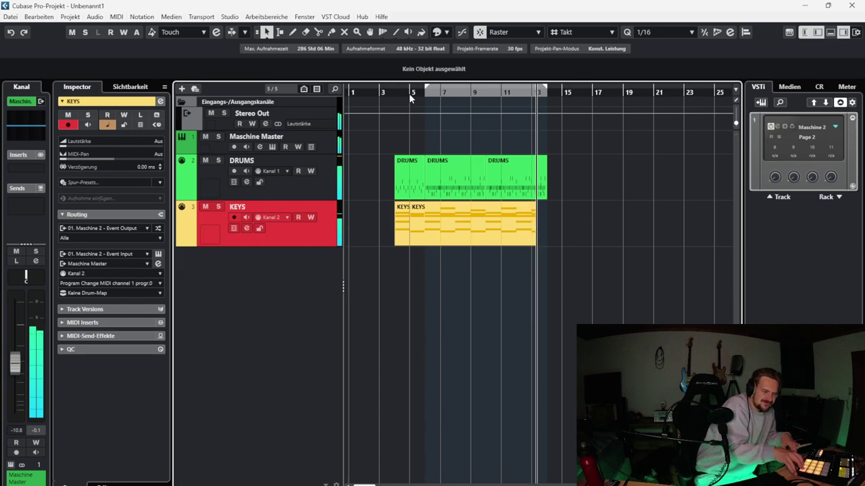
{"action": "key", "text": "space"}
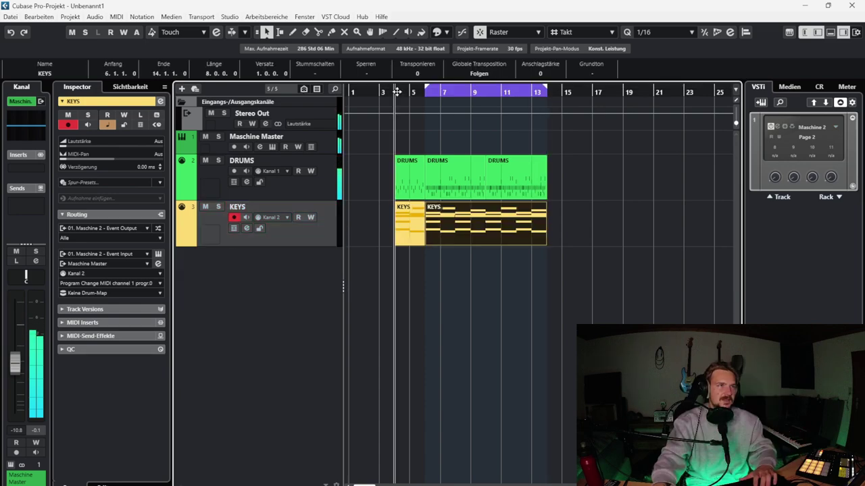
- Check the DRUMS part at bar 4 in the note editor and delete it from the arrangement
{"action": "double_click", "coordinate": [408, 172]}
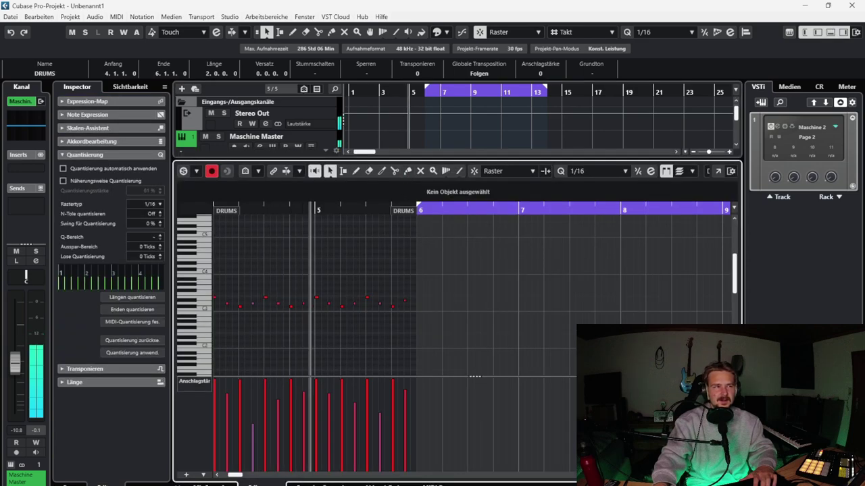
{"action": "left_click", "coordinate": [180, 485]}
{"action": "key", "text": "Delete"}
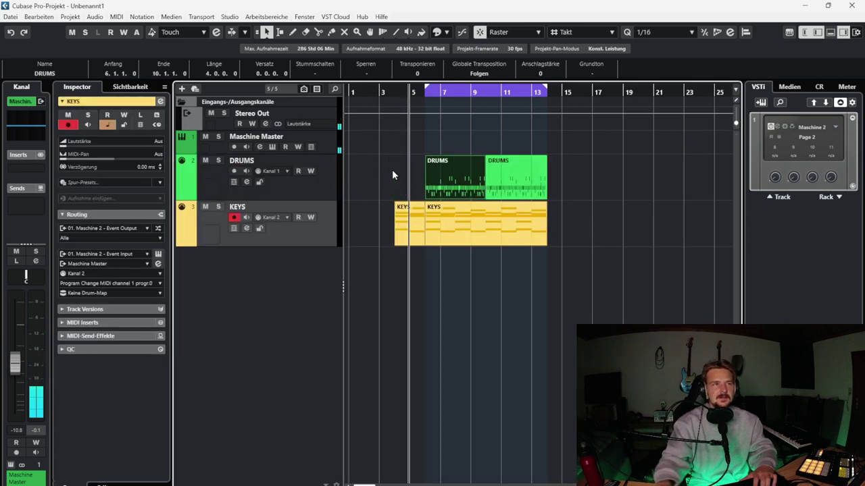
- Record a short drum fill leading into bar 6 on the DRUMS track and overdub an extra hit on it
{"action": "left_click", "coordinate": [315, 193]}
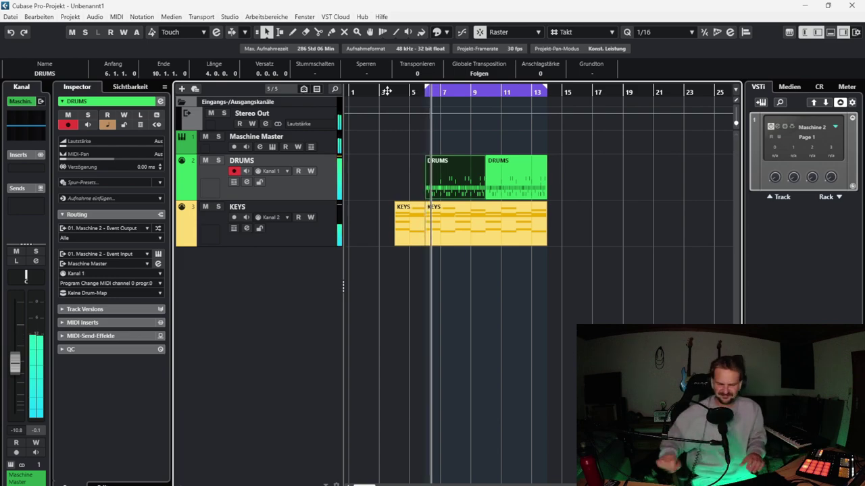
{"action": "key", "text": "space"}
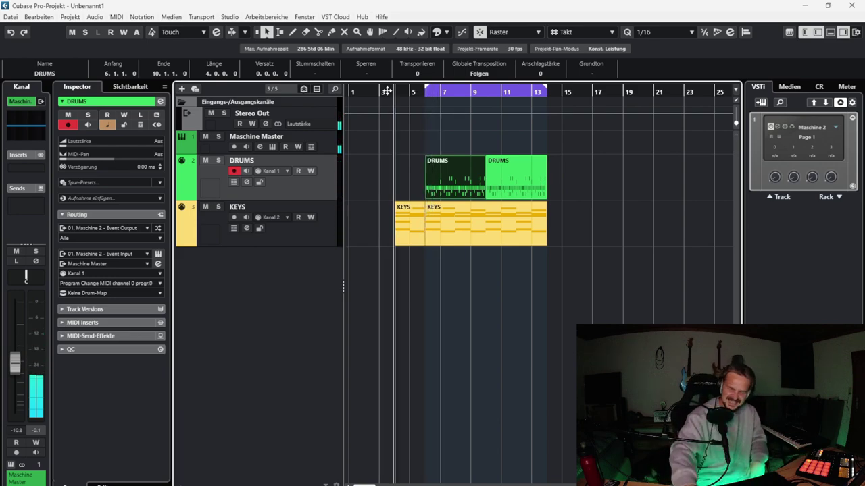
{"action": "key", "text": "KP_Multiply"}
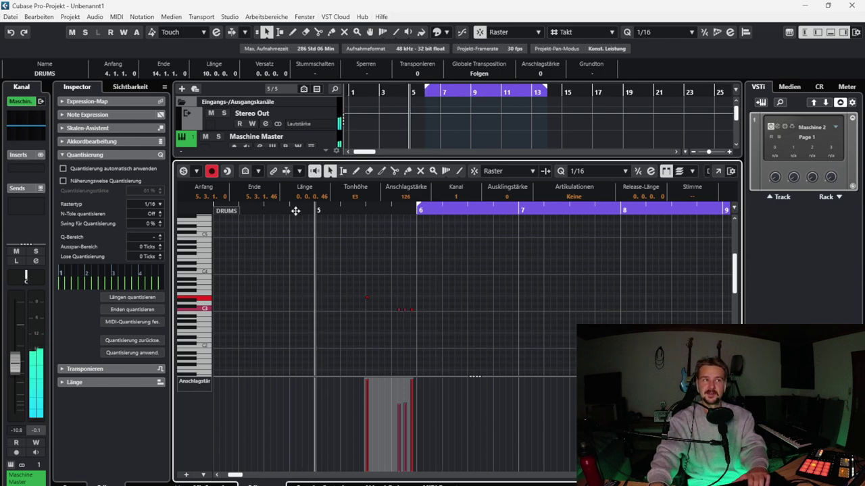
{"action": "left_click", "coordinate": [286, 209]}
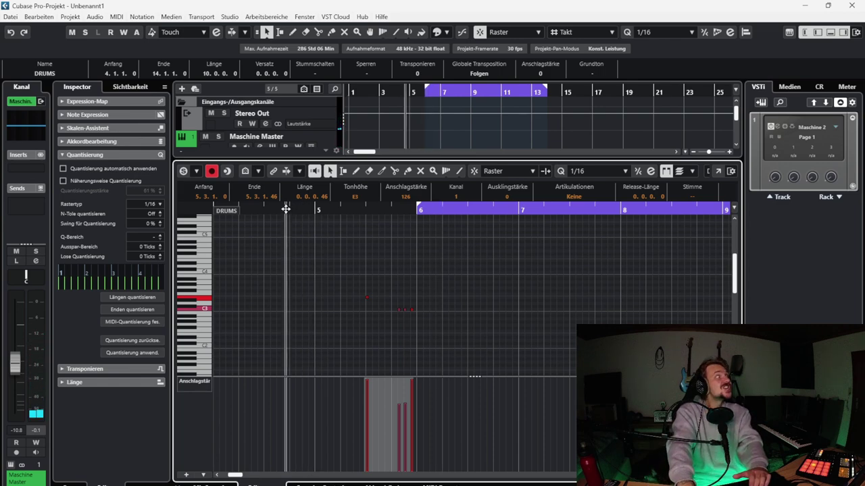
{"action": "key", "text": "KP_Multiply"}
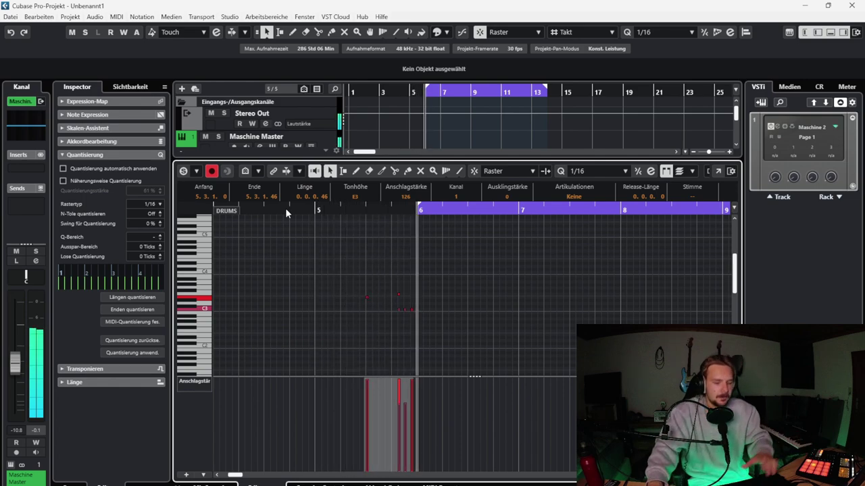
- Replay the drum fill and try moving the F3 hit at 5.4 one sixteenth earlier
{"action": "left_click", "coordinate": [412, 281]}
{"action": "left_click", "coordinate": [399, 295]}
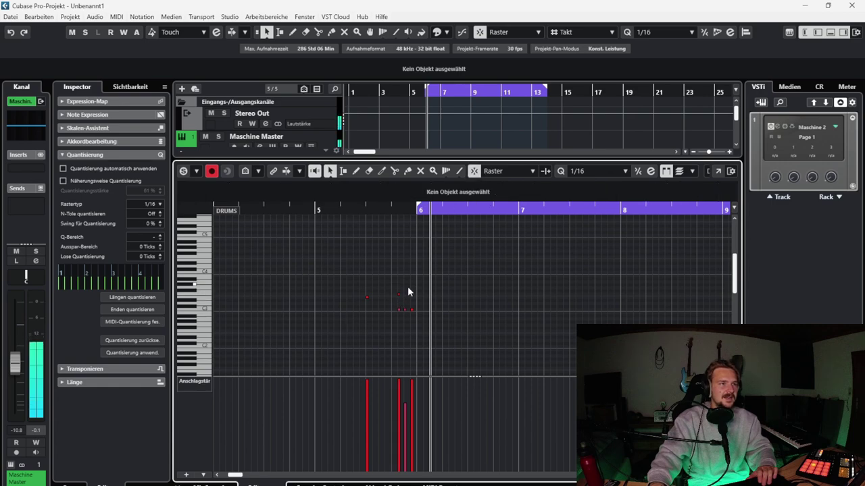
{"action": "left_click_drag", "start_coordinate": [391, 209], "coordinate": [397, 299]}
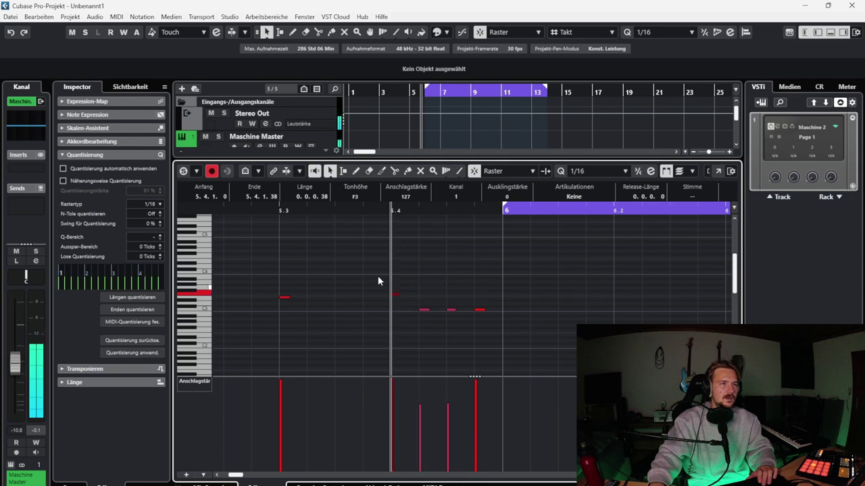
{"action": "left_click", "coordinate": [278, 211]}
{"action": "key", "text": "space"}
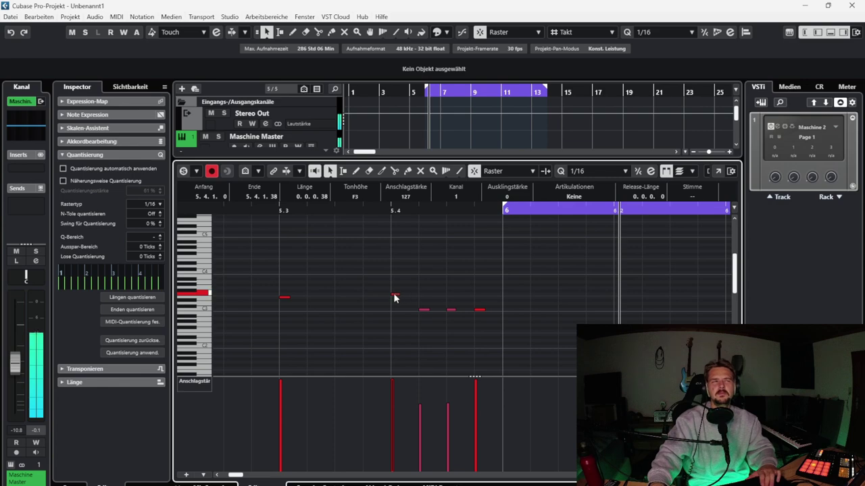
{"action": "left_click_drag", "start_coordinate": [396, 297], "coordinate": [370, 296]}
{"action": "left_click", "coordinate": [245, 211]}
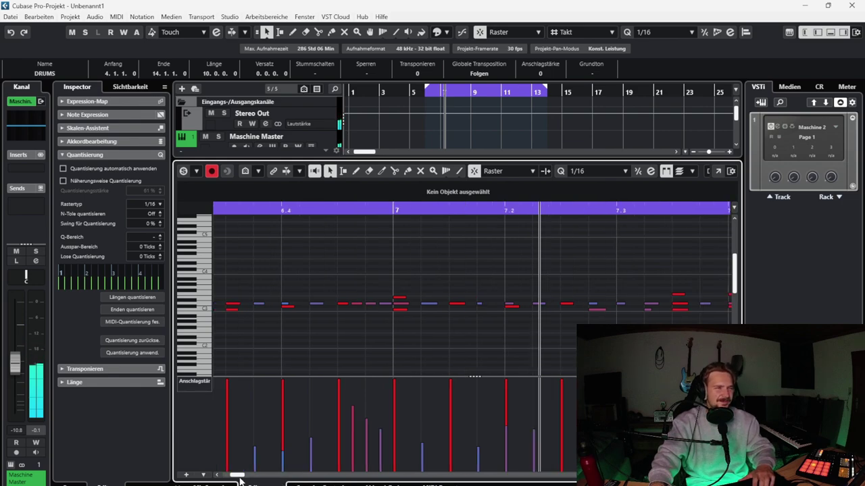
- Move the F3 hit in the drum fill to 5.4, set its velocity to 109 and replay the fill
{"action": "left_click_drag", "start_coordinate": [239, 478], "coordinate": [236, 478]}
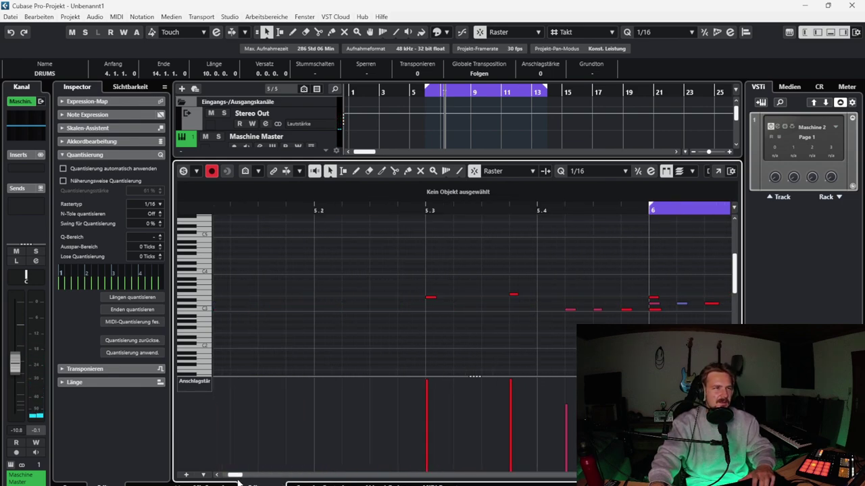
{"action": "left_click_drag", "start_coordinate": [511, 295], "coordinate": [539, 301]}
{"action": "left_click_drag", "start_coordinate": [538, 389], "coordinate": [541, 392]}
{"action": "left_click", "coordinate": [235, 213]}
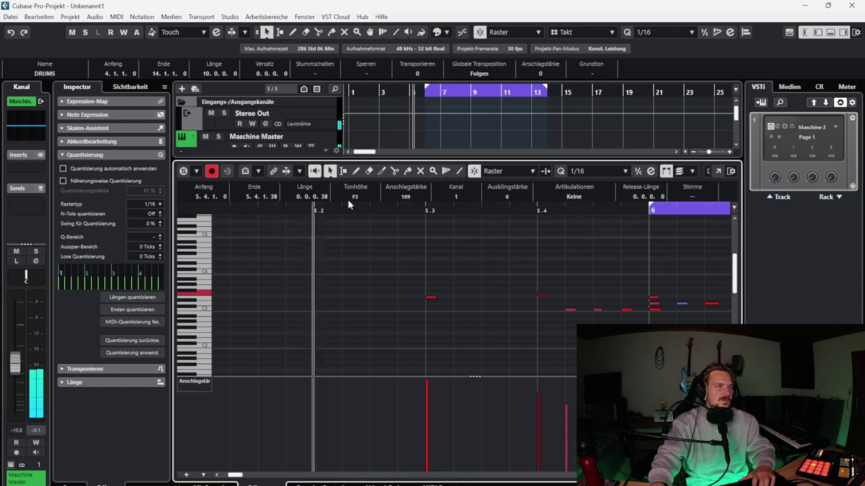
- Lower the velocity of the E3 hit at 5.3 to 102, replay the fill and close the note editor
{"action": "left_click", "coordinate": [430, 297]}
{"action": "left_click_drag", "start_coordinate": [427, 386], "coordinate": [428, 397]}
{"action": "left_click", "coordinate": [251, 210]}
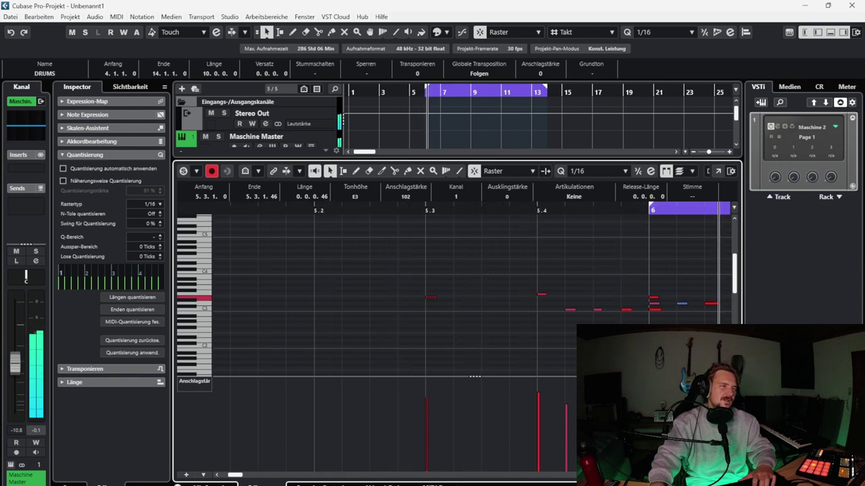
{"action": "left_click", "coordinate": [181, 484]}
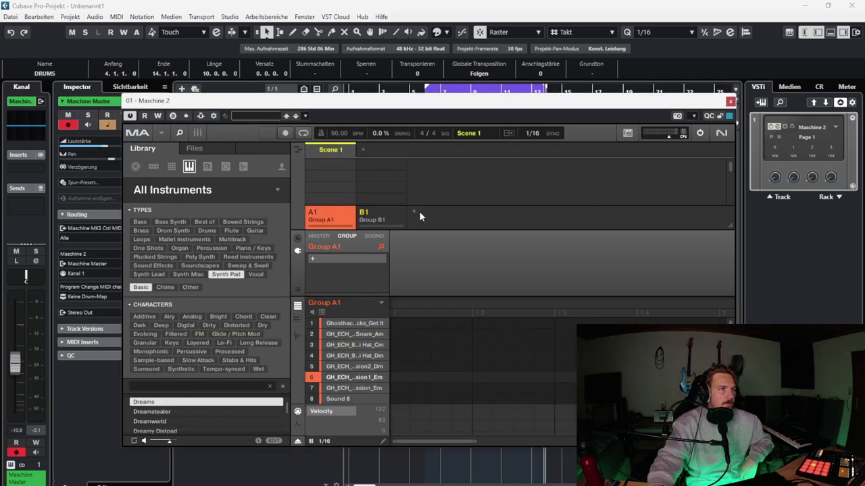
- Add group C1 in Maschine 2 and browse the Ghosthack UPB2020 vocal files to the Phrases folder of Loraina Emin 85bpm STEMS
{"action": "left_click", "coordinate": [414, 212]}
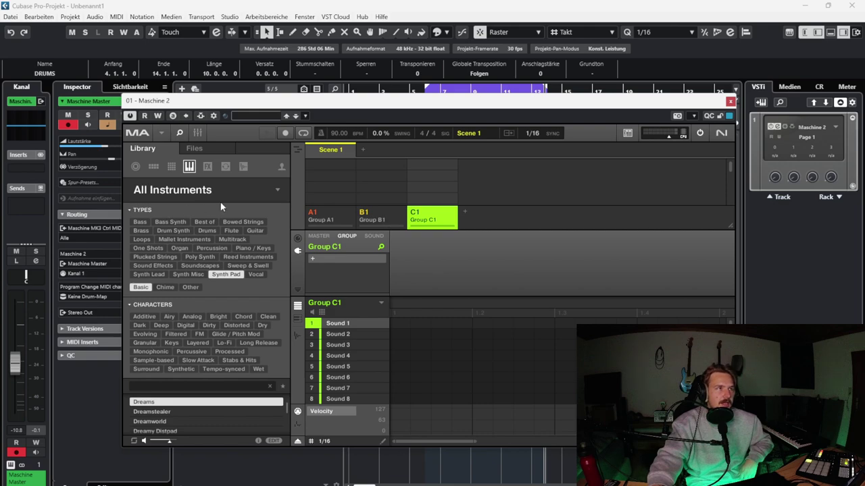
{"action": "left_click", "coordinate": [202, 145]}
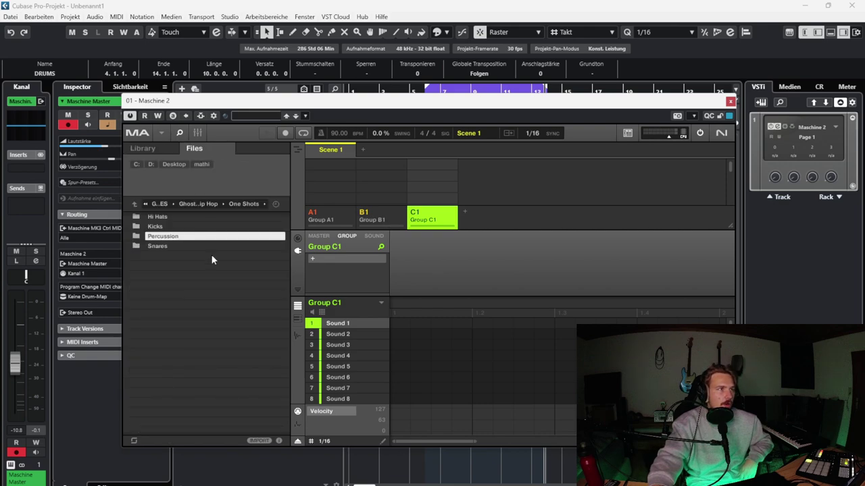
{"action": "left_click", "coordinate": [135, 204]}
{"action": "left_click", "coordinate": [134, 204]}
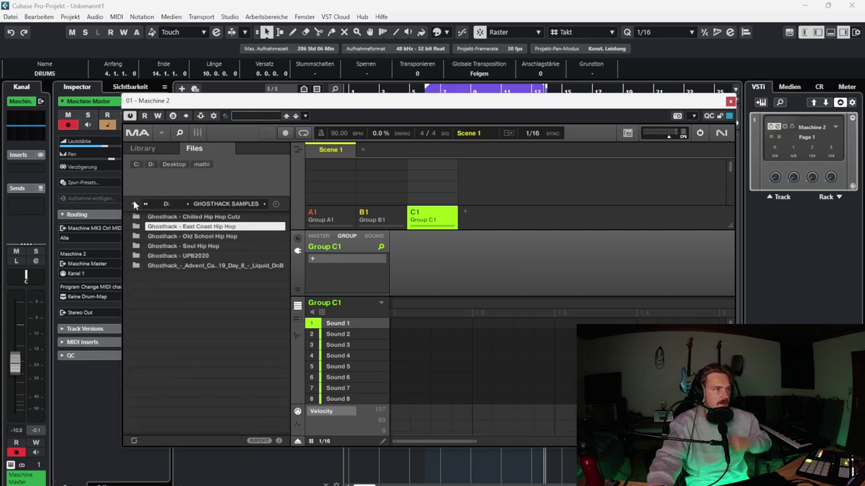
{"action": "double_click", "coordinate": [178, 255]}
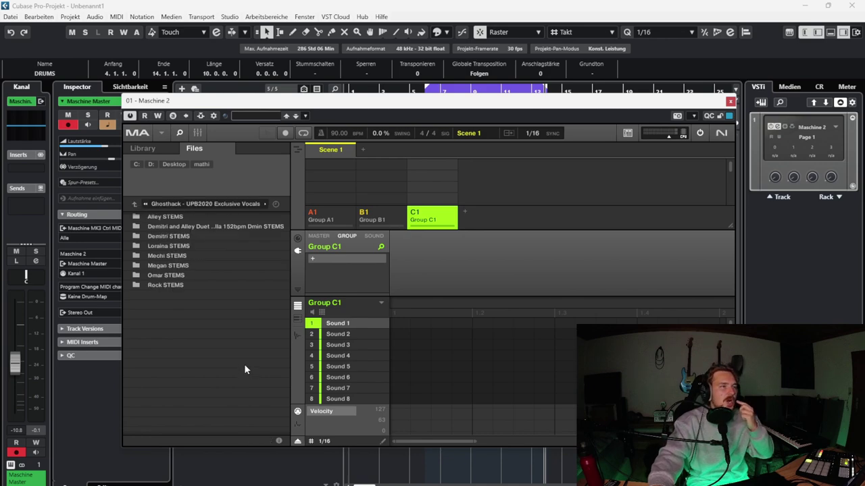
{"action": "double_click", "coordinate": [182, 247]}
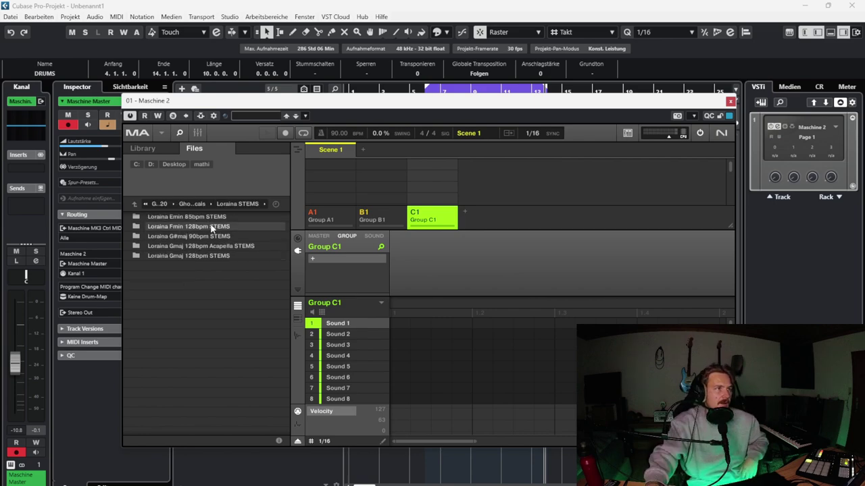
{"action": "double_click", "coordinate": [217, 219]}
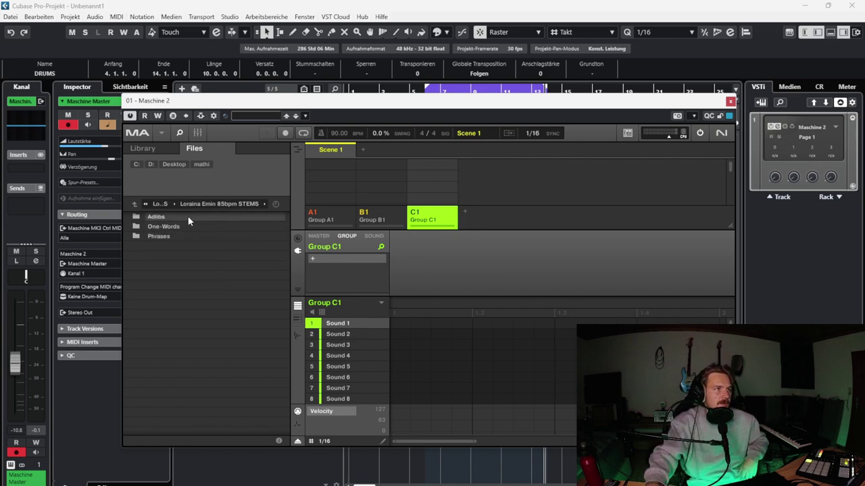
{"action": "double_click", "coordinate": [183, 236]}
- Audition the dry and wet vocal phrases in the Phrases folder, from Do You Feel to Loving You and Lose Control
{"action": "left_click", "coordinate": [195, 216]}
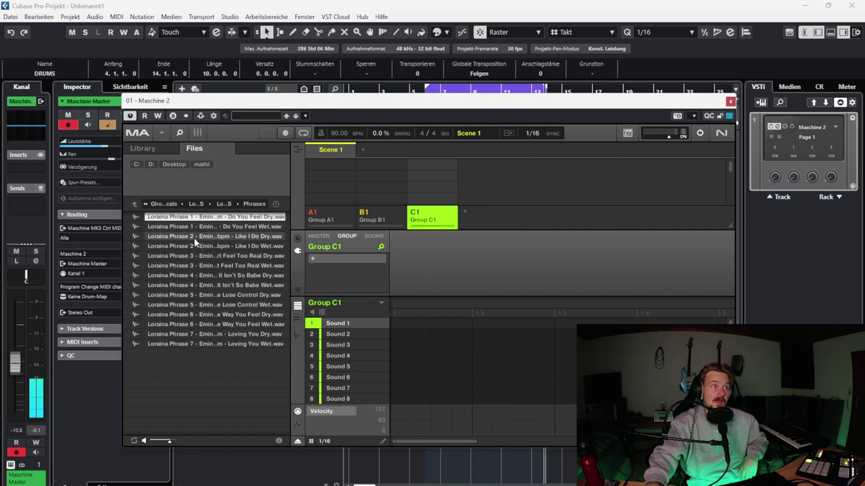
{"action": "left_click", "coordinate": [194, 236]}
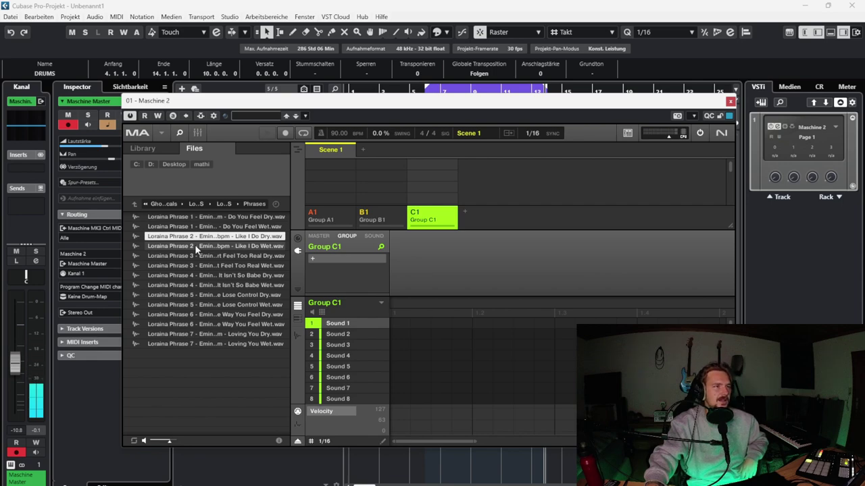
{"action": "left_click", "coordinate": [196, 246]}
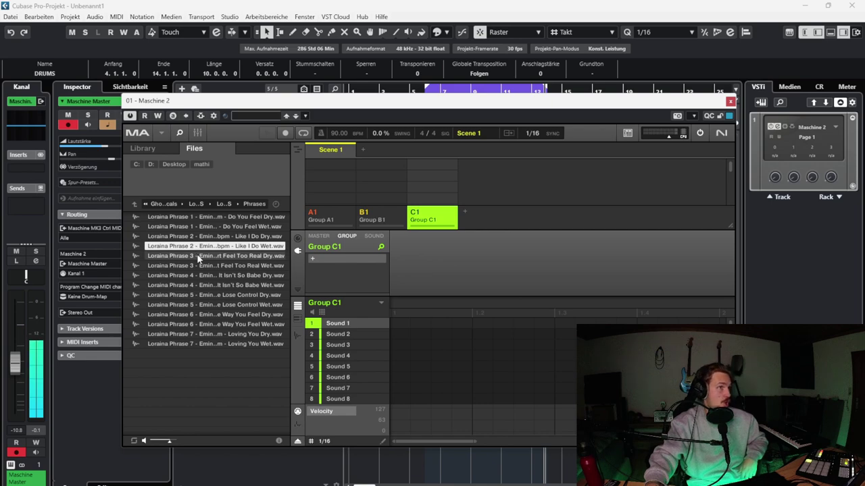
{"action": "left_click", "coordinate": [191, 275]}
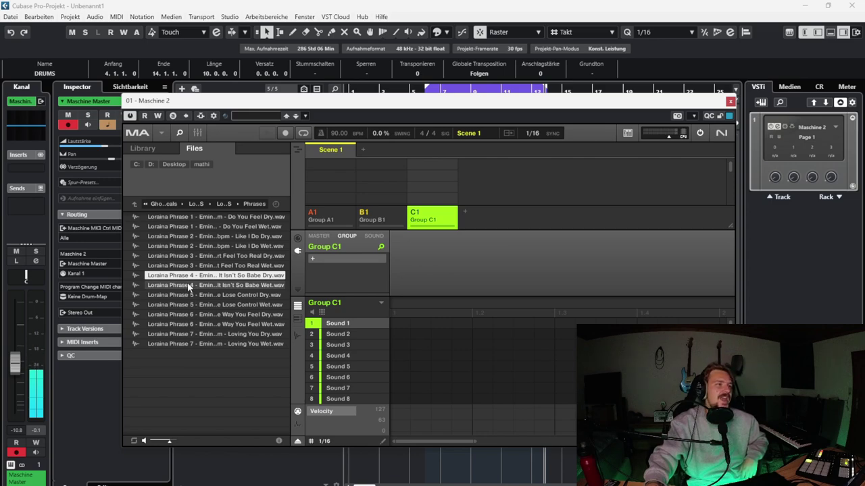
{"action": "left_click", "coordinate": [189, 286]}
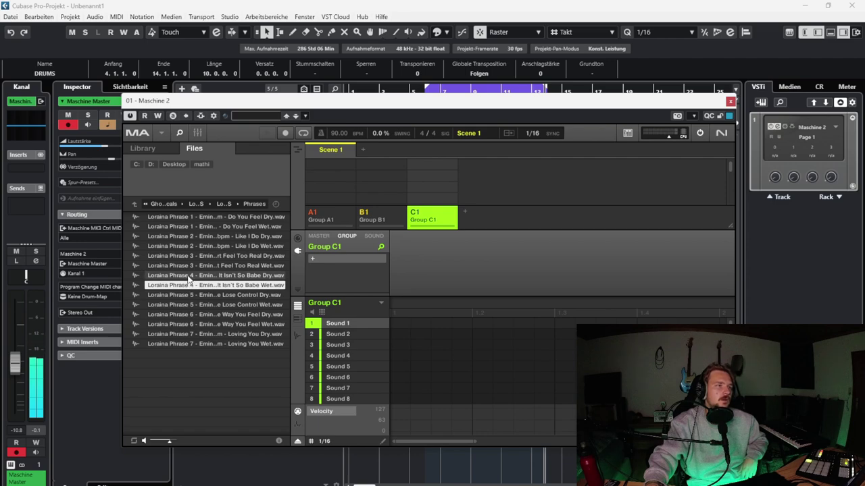
{"action": "left_click", "coordinate": [197, 325]}
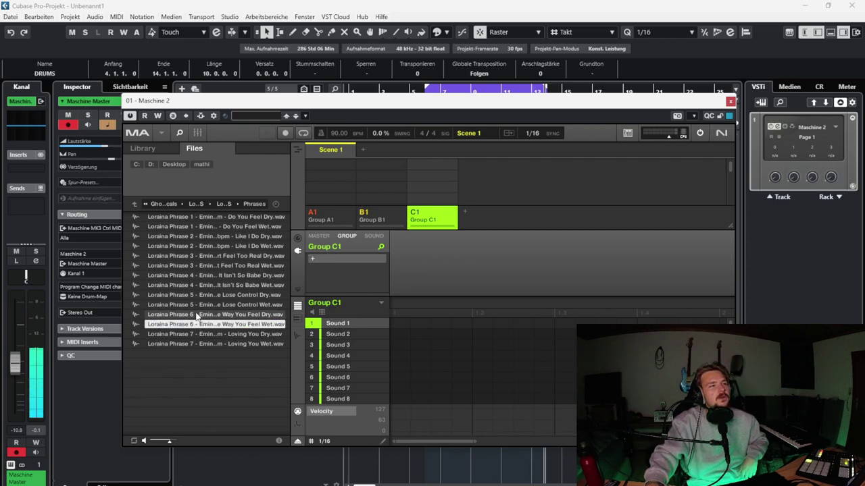
{"action": "left_click", "coordinate": [198, 314]}
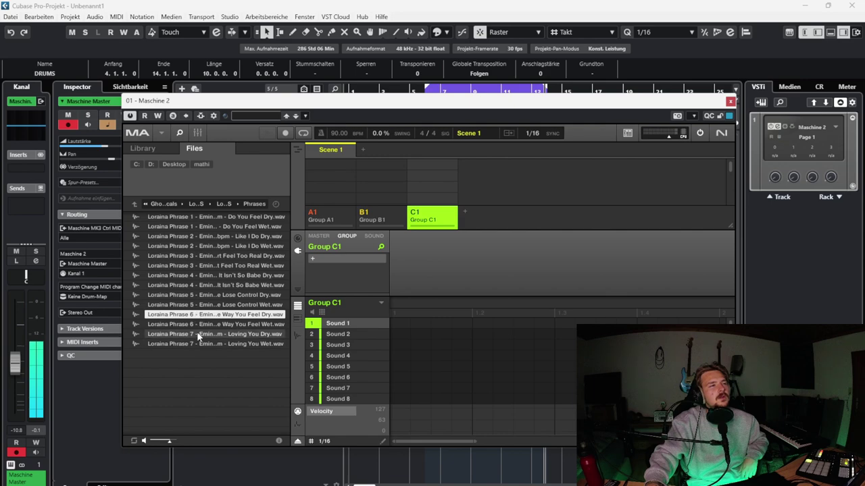
{"action": "left_click", "coordinate": [198, 335]}
{"action": "left_click", "coordinate": [198, 344]}
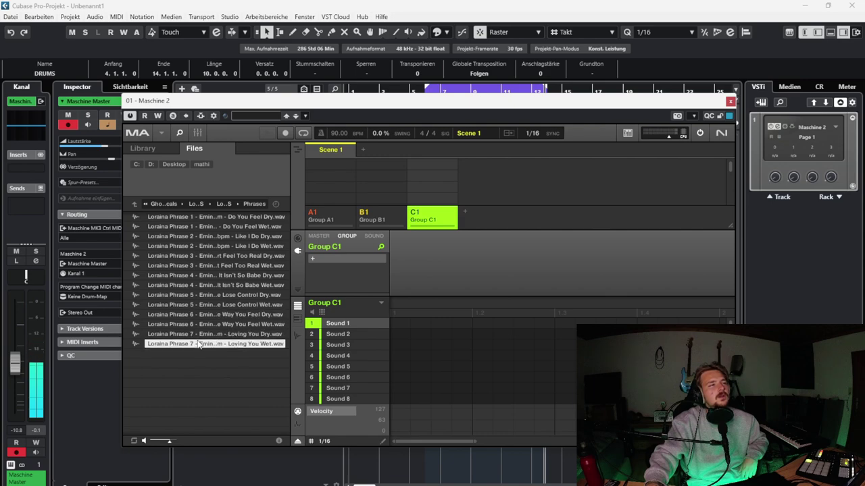
{"action": "left_click", "coordinate": [200, 334]}
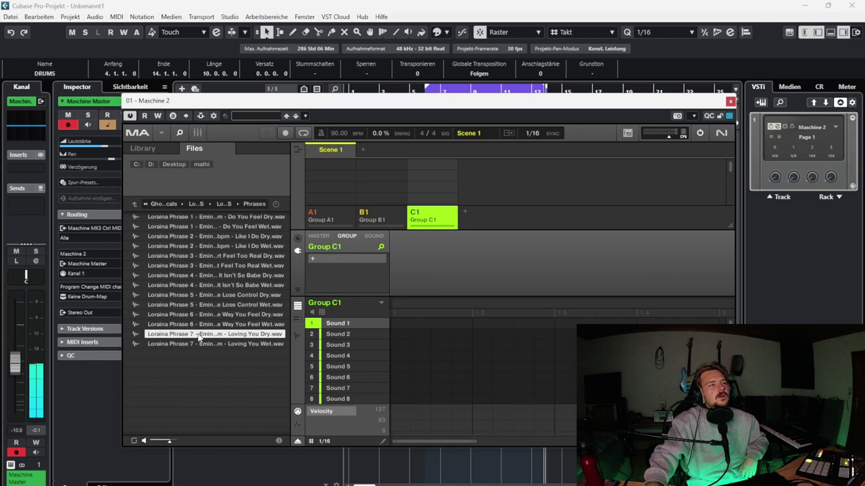
{"action": "left_click", "coordinate": [206, 305]}
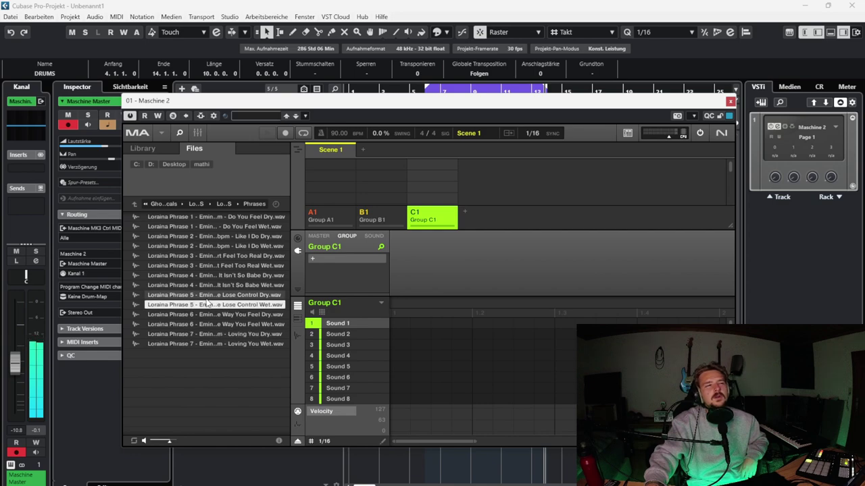
{"action": "left_click", "coordinate": [206, 298]}
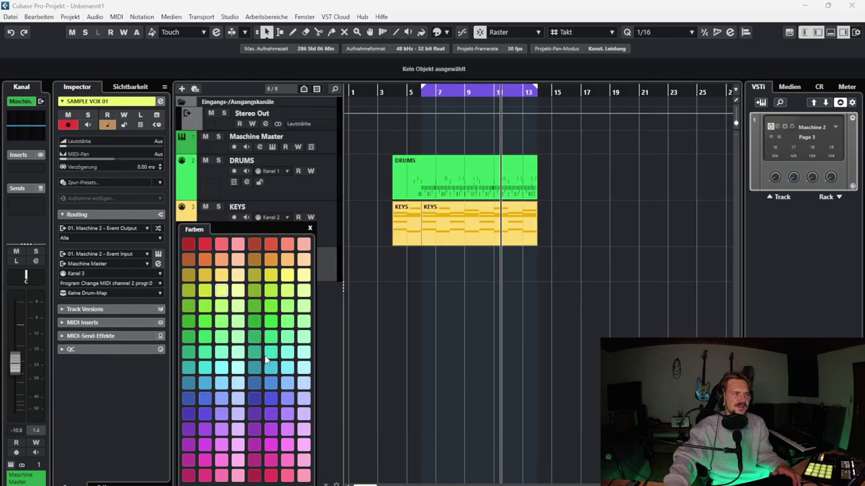
- Set the colour of the SAMPLE VOX 01 track to turquoise
{"action": "left_click", "coordinate": [265, 355]}
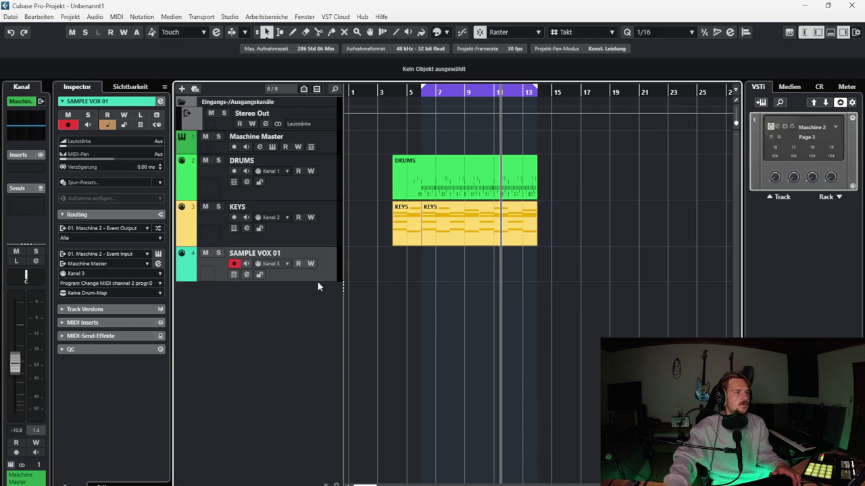
- Change the SAMPLE VOX 01 track's colour to light purple and make the track slightly taller
{"action": "left_click", "coordinate": [187, 273]}
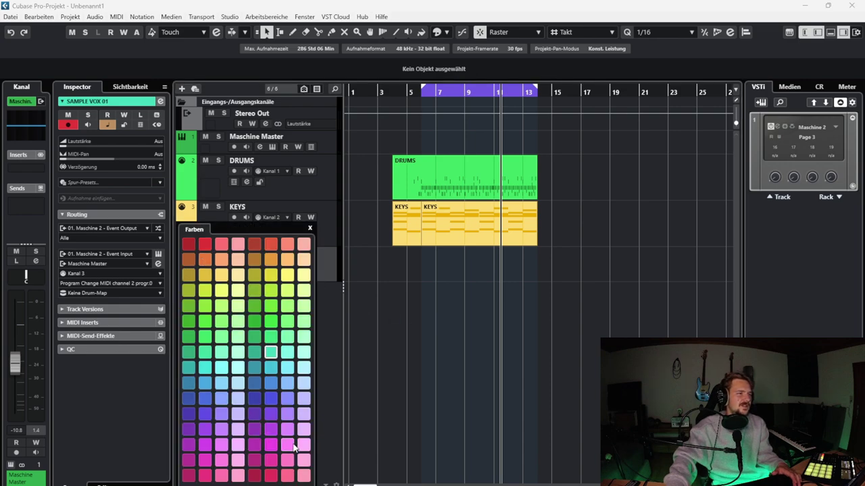
{"action": "left_click", "coordinate": [284, 416]}
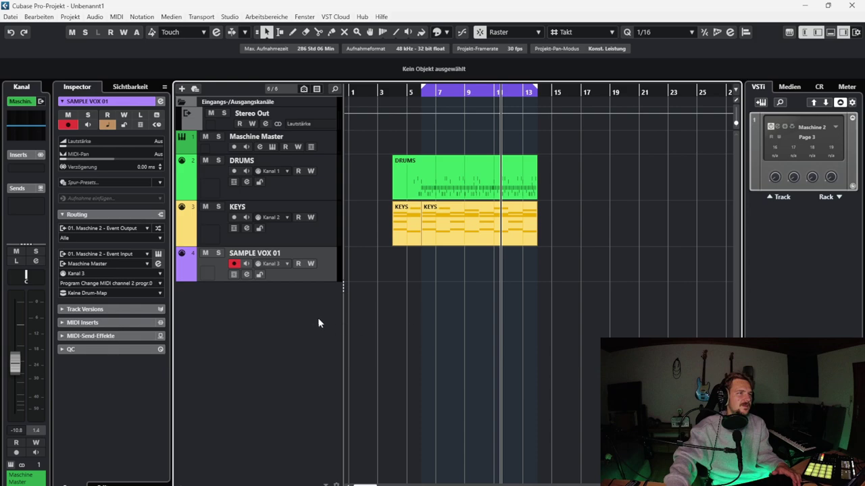
{"action": "left_click_drag", "start_coordinate": [326, 284], "coordinate": [326, 295]}
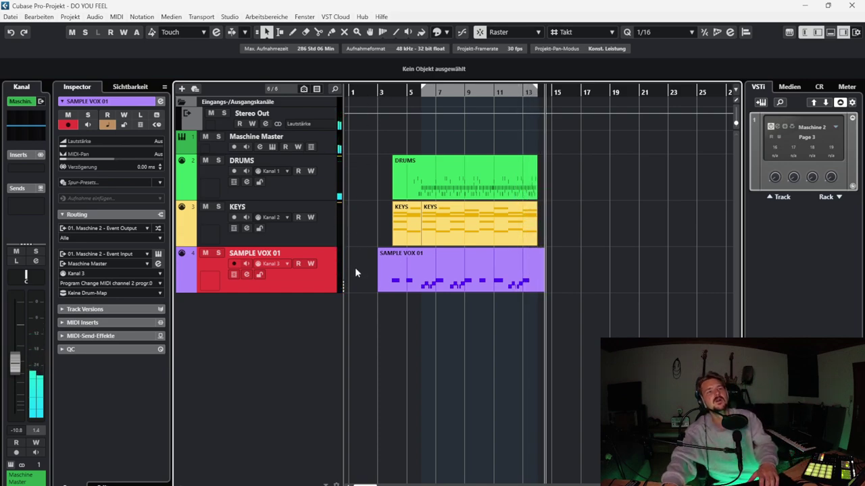
- Stop recording the vocal sample take and open the SAMPLE VOX 01 part for note editing
{"action": "key", "text": "space"}
{"action": "double_click", "coordinate": [483, 275]}
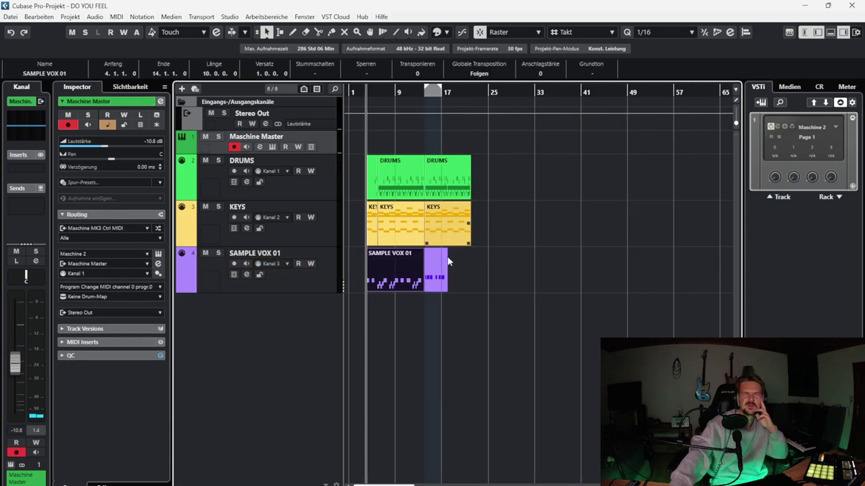
- Play the arrangement from bar 4 and duplicate the short SAMPLE VOX 01 part at bar 14 to bar 18
{"action": "double_click", "coordinate": [365, 92]}
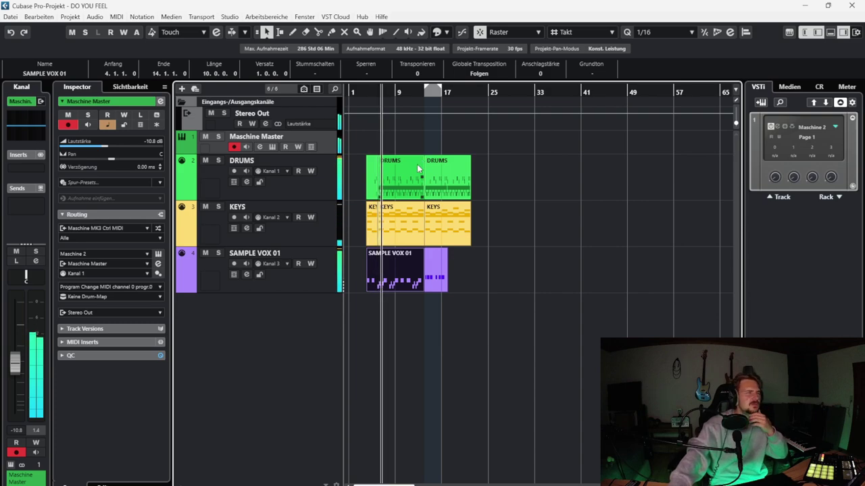
{"action": "left_click", "coordinate": [439, 273]}
{"action": "key", "text": "ctrl+d"}
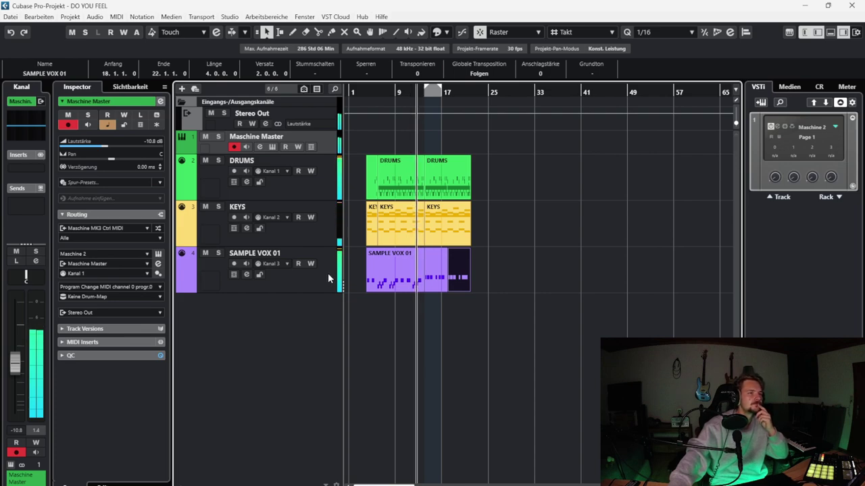
- Open Maschine 2 for the SAMPLE VOX 01 track and pan the output of group C1 to the left
{"action": "left_click", "coordinate": [303, 282]}
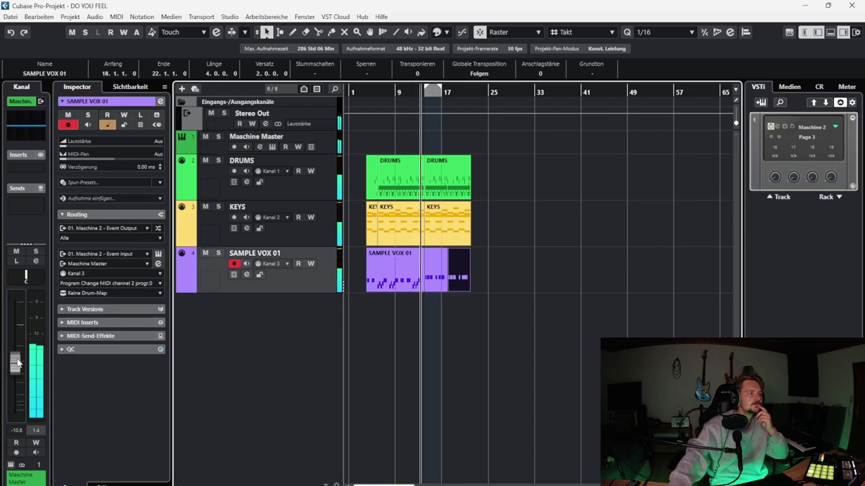
{"action": "left_click", "coordinate": [273, 147]}
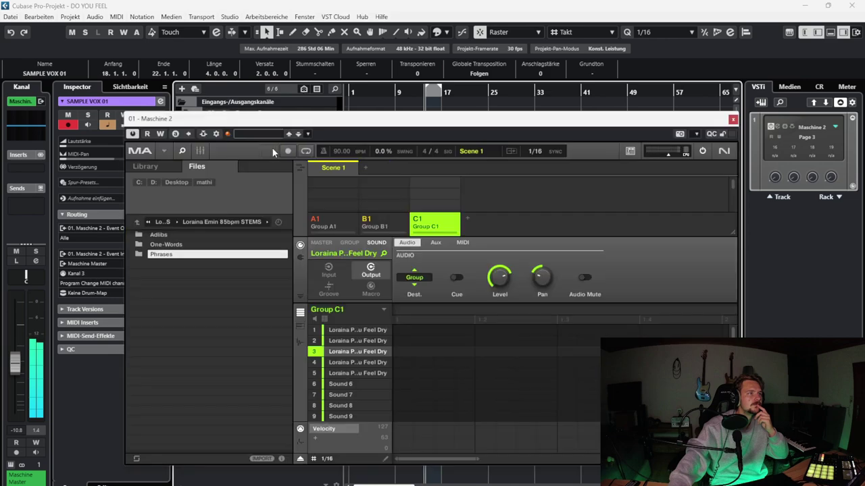
{"action": "left_click", "coordinate": [349, 243]}
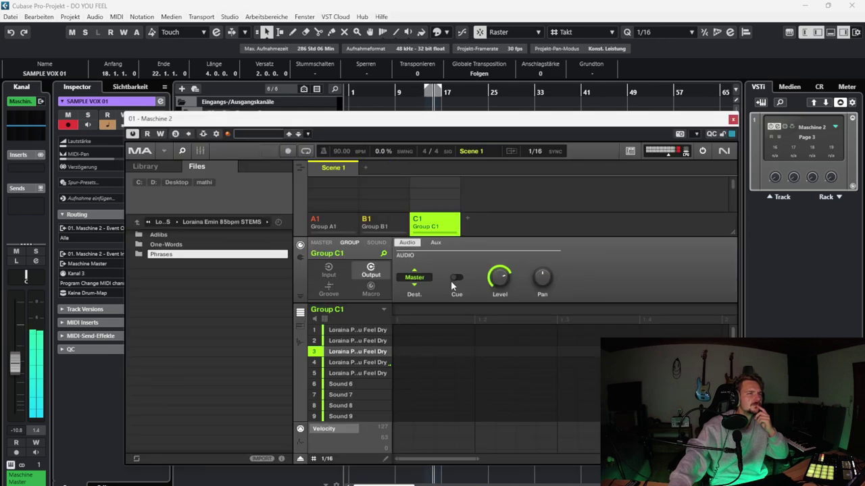
{"action": "left_click", "coordinate": [346, 341]}
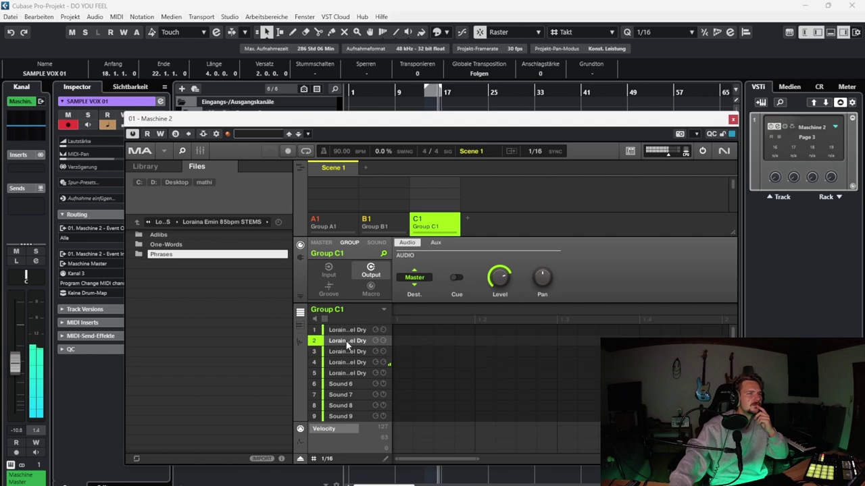
{"action": "left_click", "coordinate": [337, 331]}
{"action": "left_click_drag", "start_coordinate": [542, 278], "coordinate": [542, 311]}
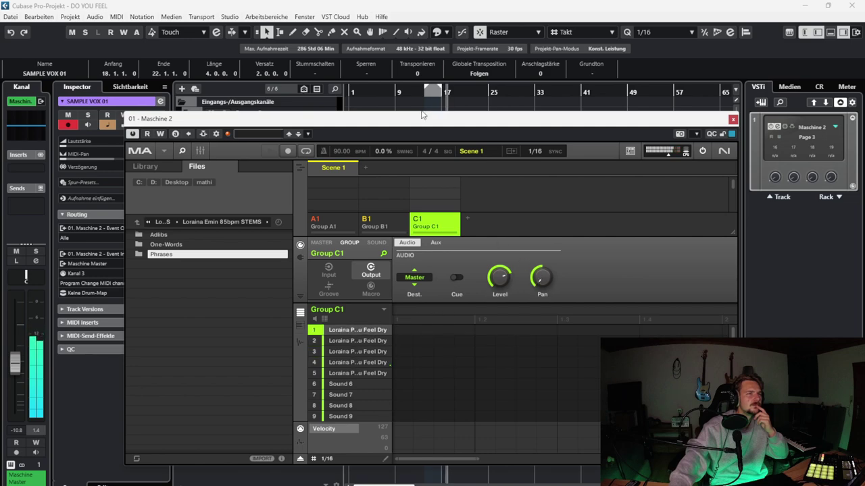
- Return to the Cubase arrangement at bar 4 and select the DRUMS track
{"action": "left_click", "coordinate": [372, 102]}
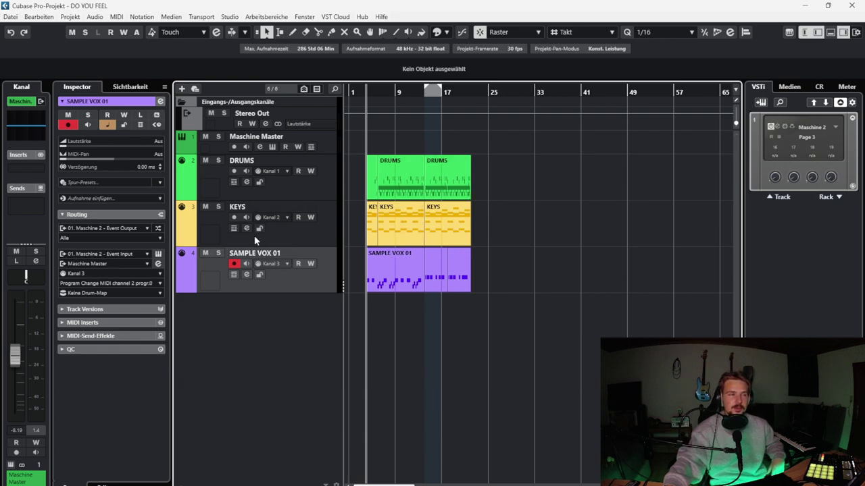
{"action": "left_click", "coordinate": [318, 189]}
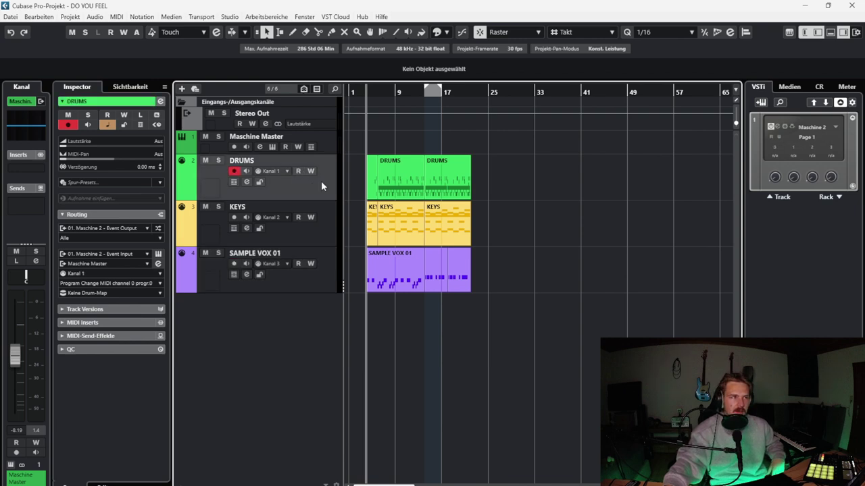